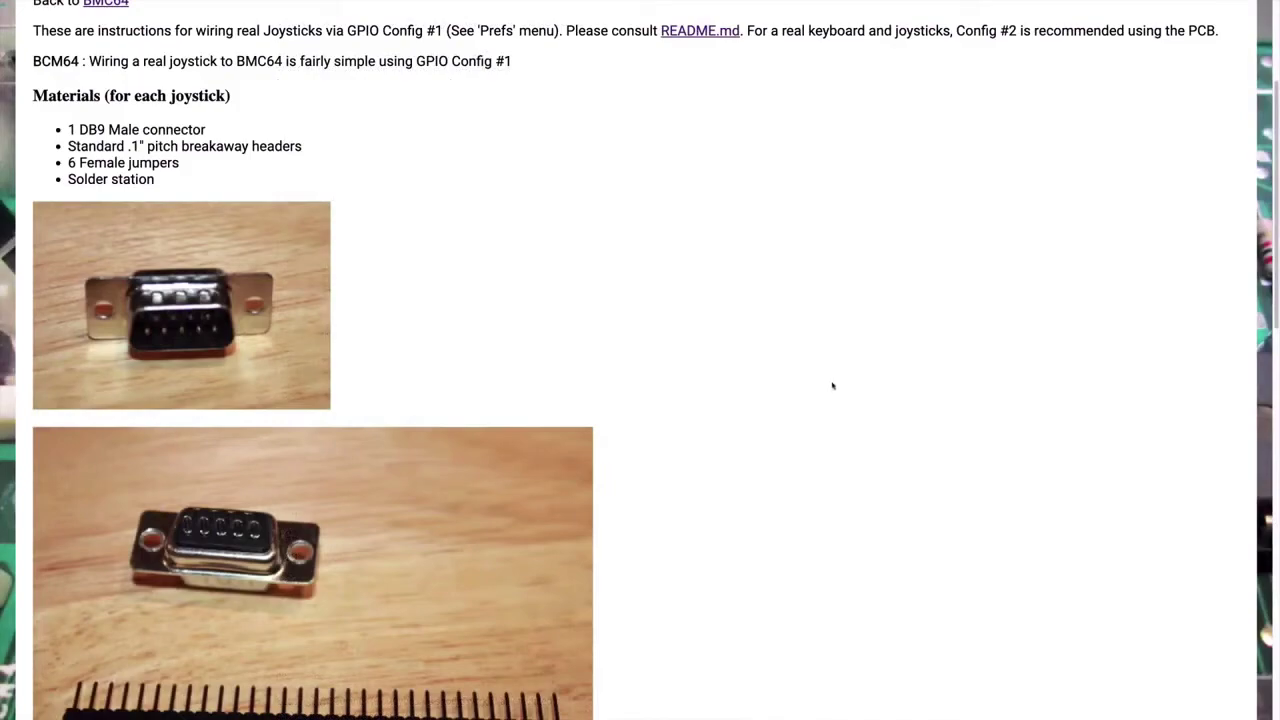
Step: Scroll down through the joystick wiring steps to the end of the page
{"action": "scroll", "coordinate": [832, 385], "scroll_direction": "down", "scroll_amount": 6}
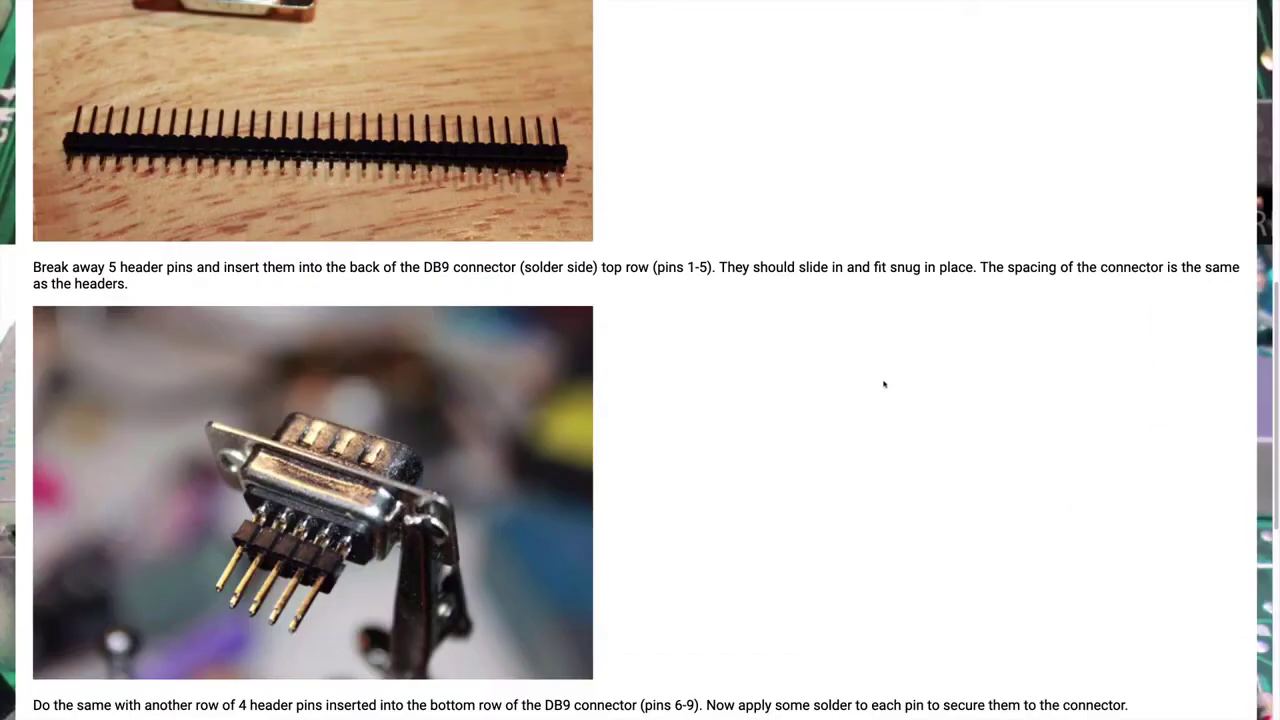
{"action": "scroll", "coordinate": [882, 381], "scroll_direction": "down", "scroll_amount": 5}
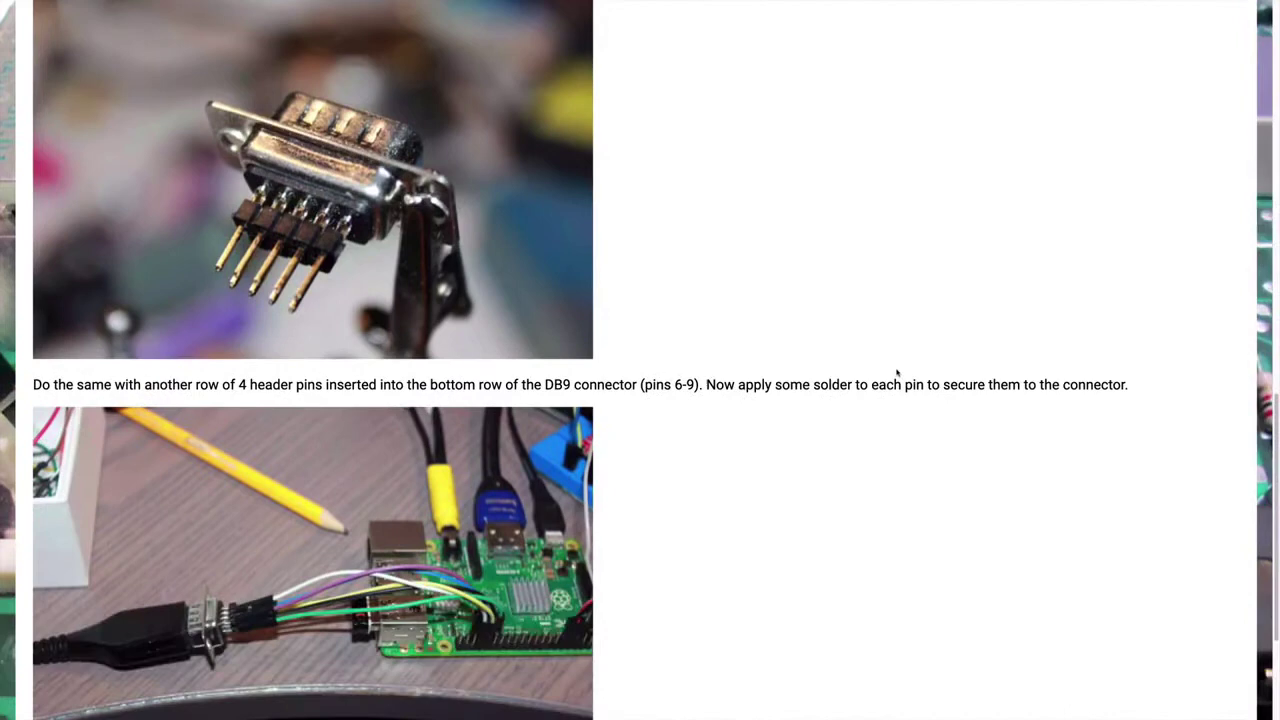
{"action": "scroll", "coordinate": [897, 373], "scroll_direction": "down", "scroll_amount": 1}
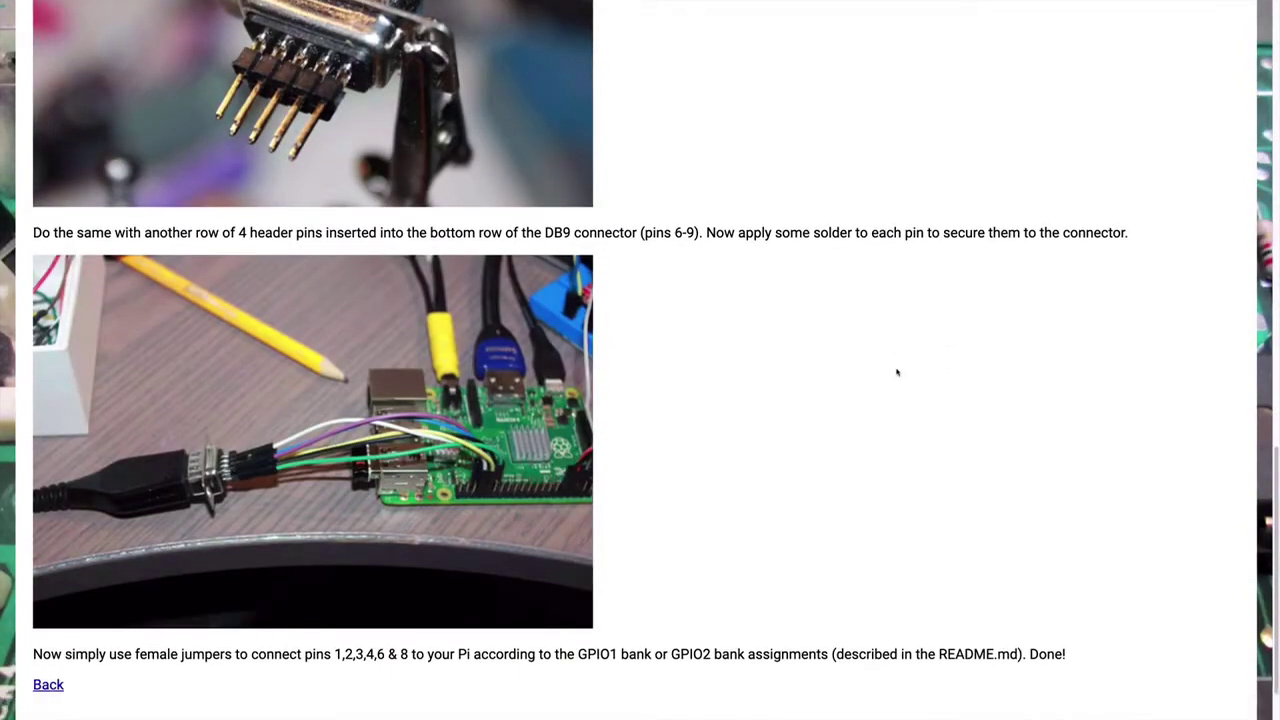
{"action": "scroll", "coordinate": [897, 373], "scroll_direction": "down", "scroll_amount": 1}
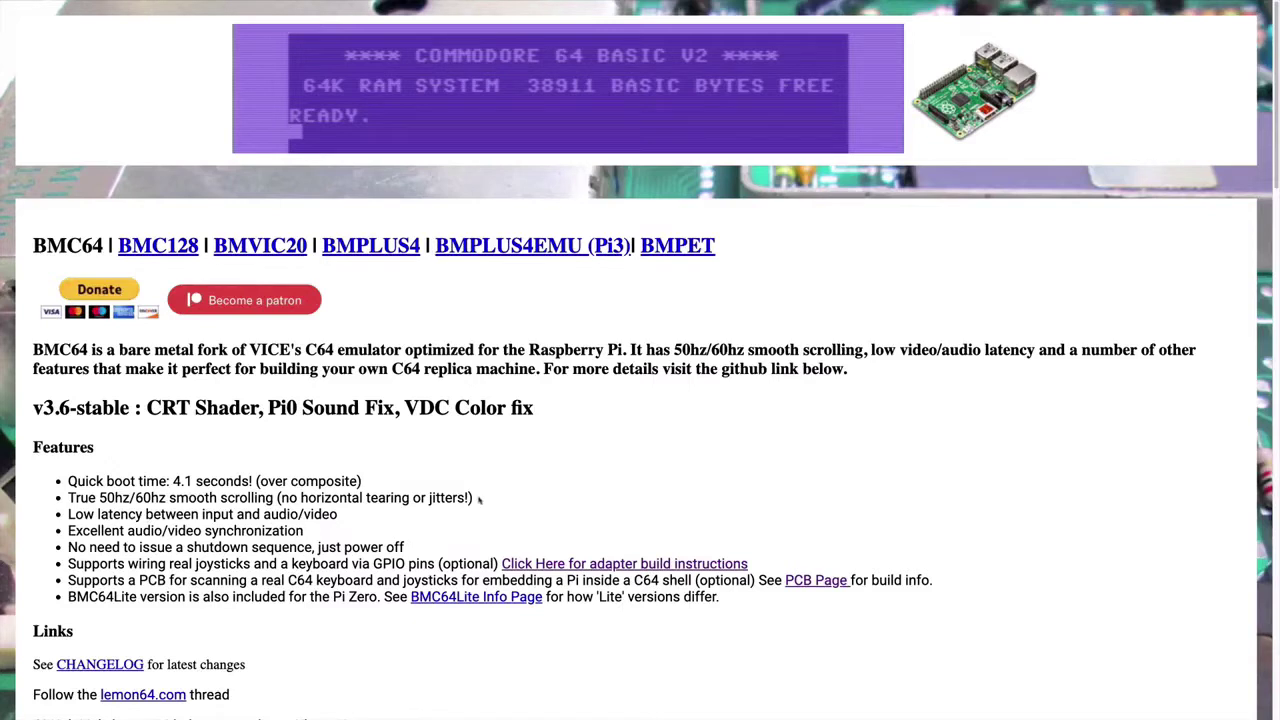
Step: Scroll down and briefly highlight the feature note about simply powering off
{"action": "scroll", "coordinate": [508, 511], "scroll_direction": "down", "scroll_amount": 1}
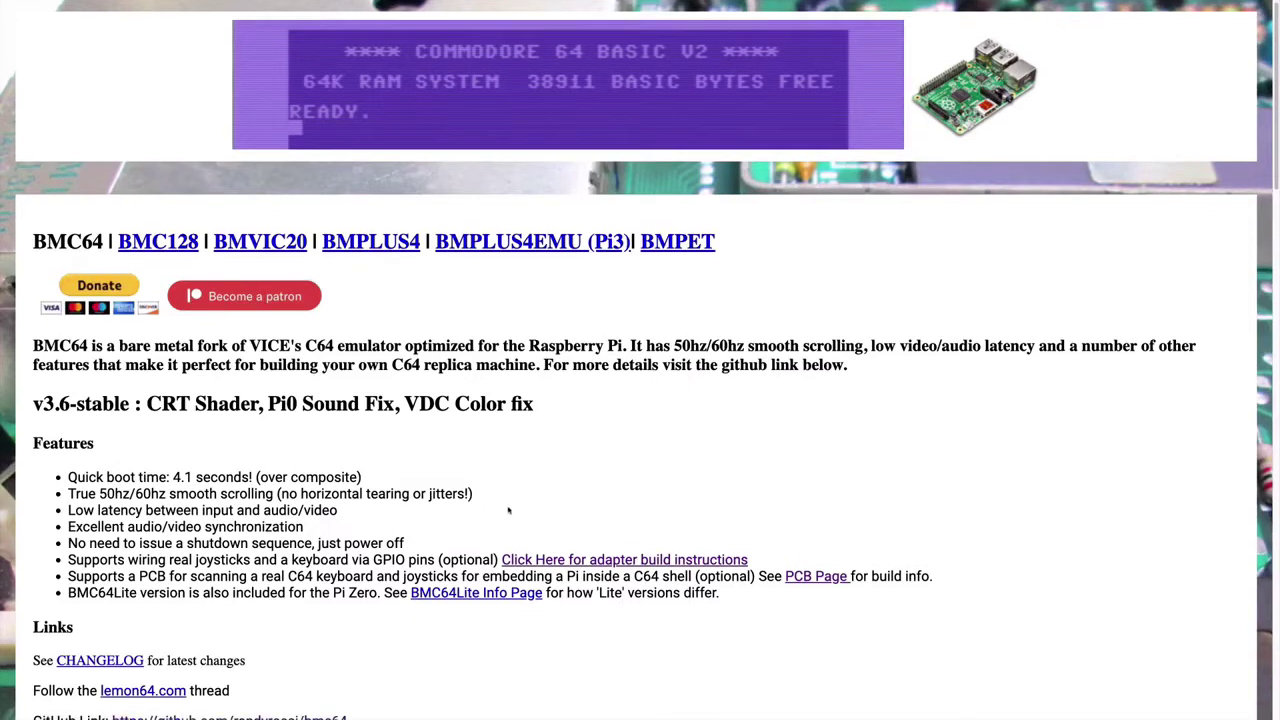
{"action": "scroll", "coordinate": [510, 509], "scroll_direction": "down", "scroll_amount": 1}
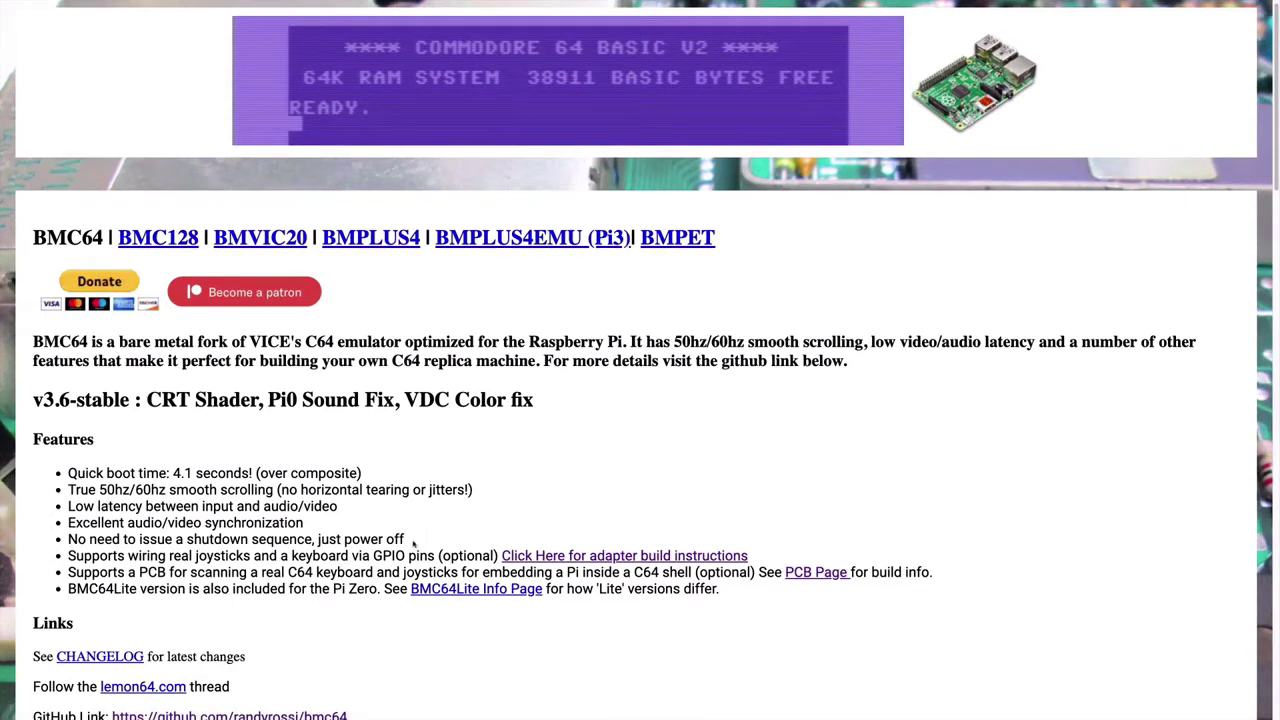
{"action": "left_click_drag", "start_coordinate": [414, 543], "coordinate": [281, 537]}
{"action": "left_click", "coordinate": [564, 507]}
Step: Scroll further and highlight the words 'C64 keyboard' in the features list
{"action": "scroll", "coordinate": [577, 466], "scroll_direction": "down", "scroll_amount": 1}
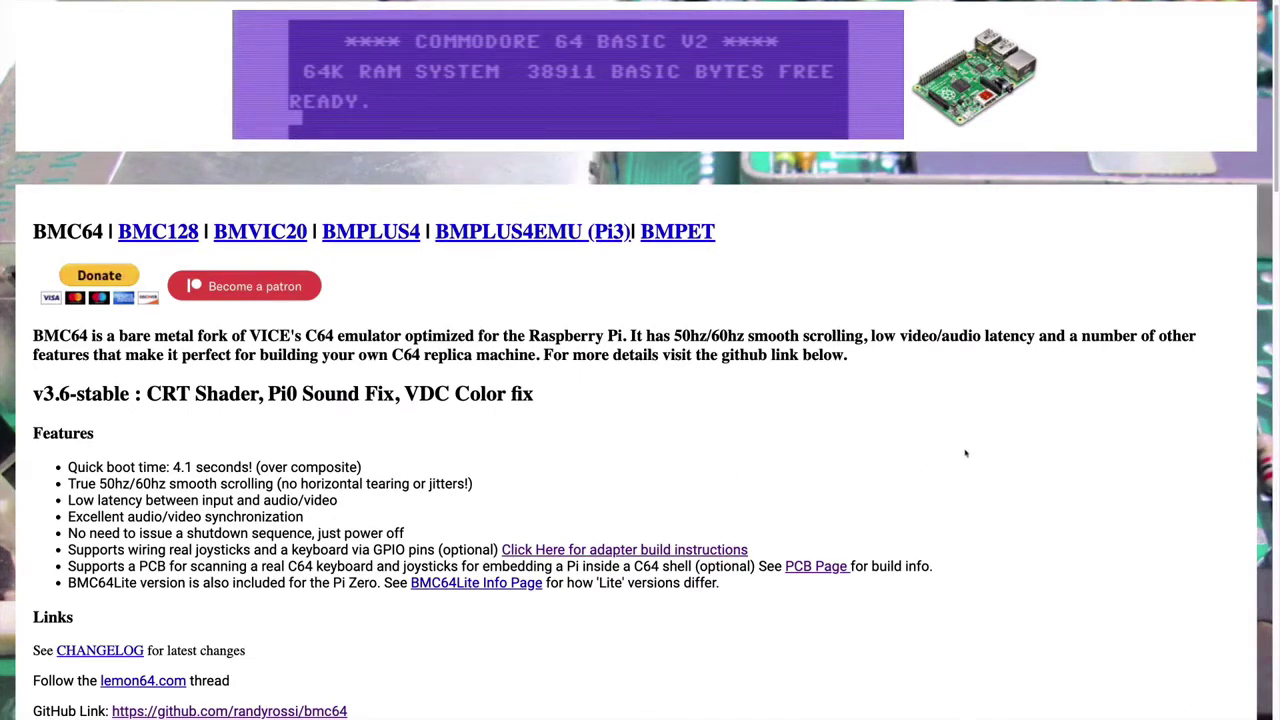
{"action": "scroll", "coordinate": [965, 453], "scroll_direction": "down", "scroll_amount": 1}
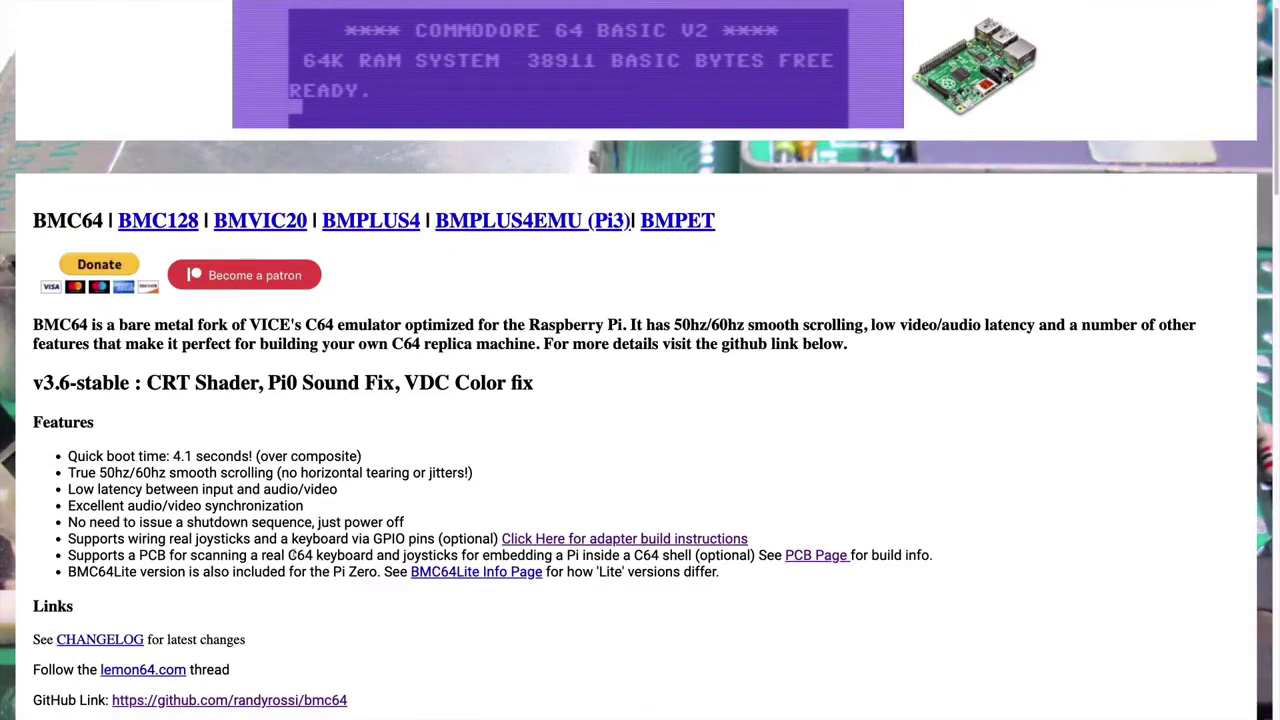
{"action": "left_click_drag", "start_coordinate": [289, 555], "coordinate": [374, 555]}
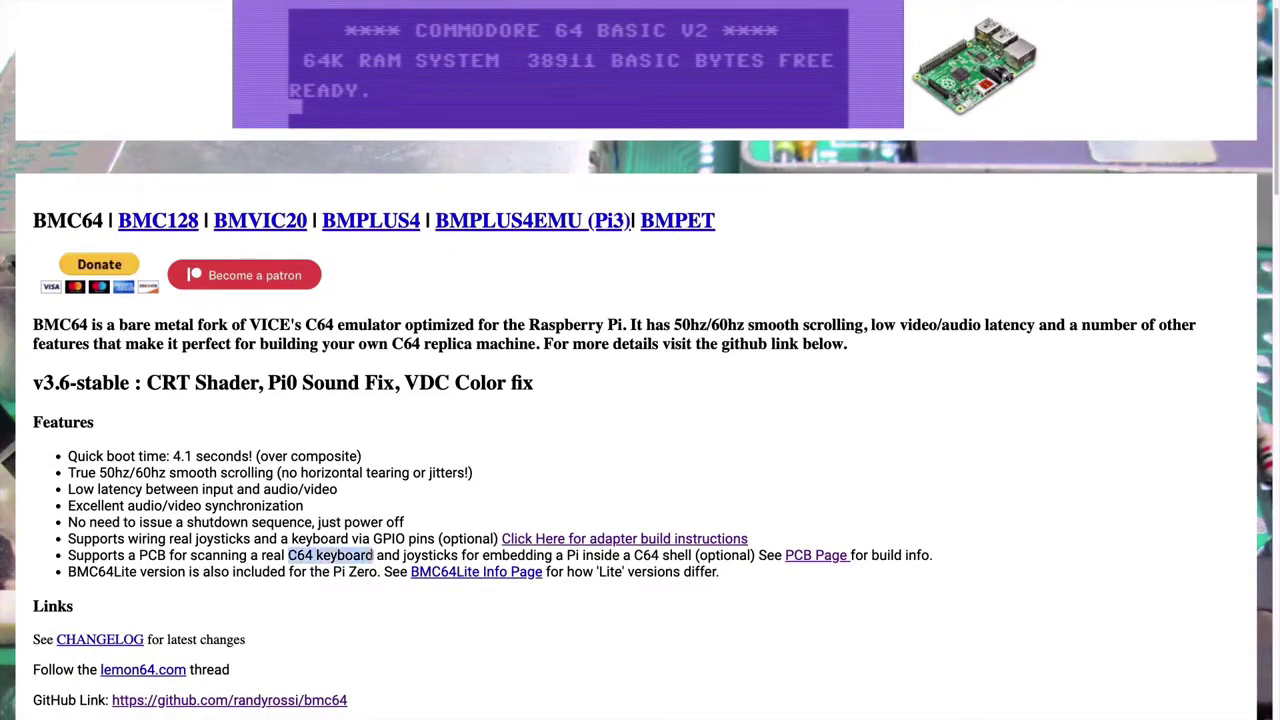
{"action": "left_click", "coordinate": [406, 558]}
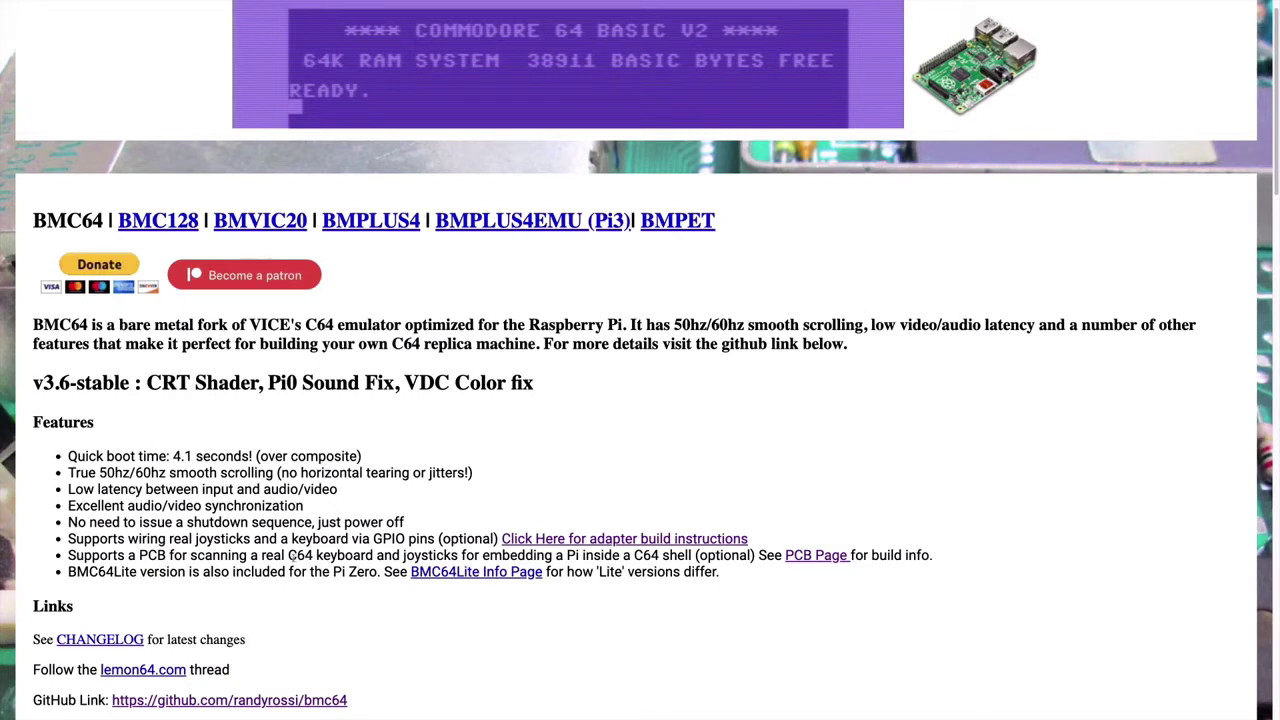
{"action": "left_click_drag", "start_coordinate": [289, 555], "coordinate": [373, 555]}
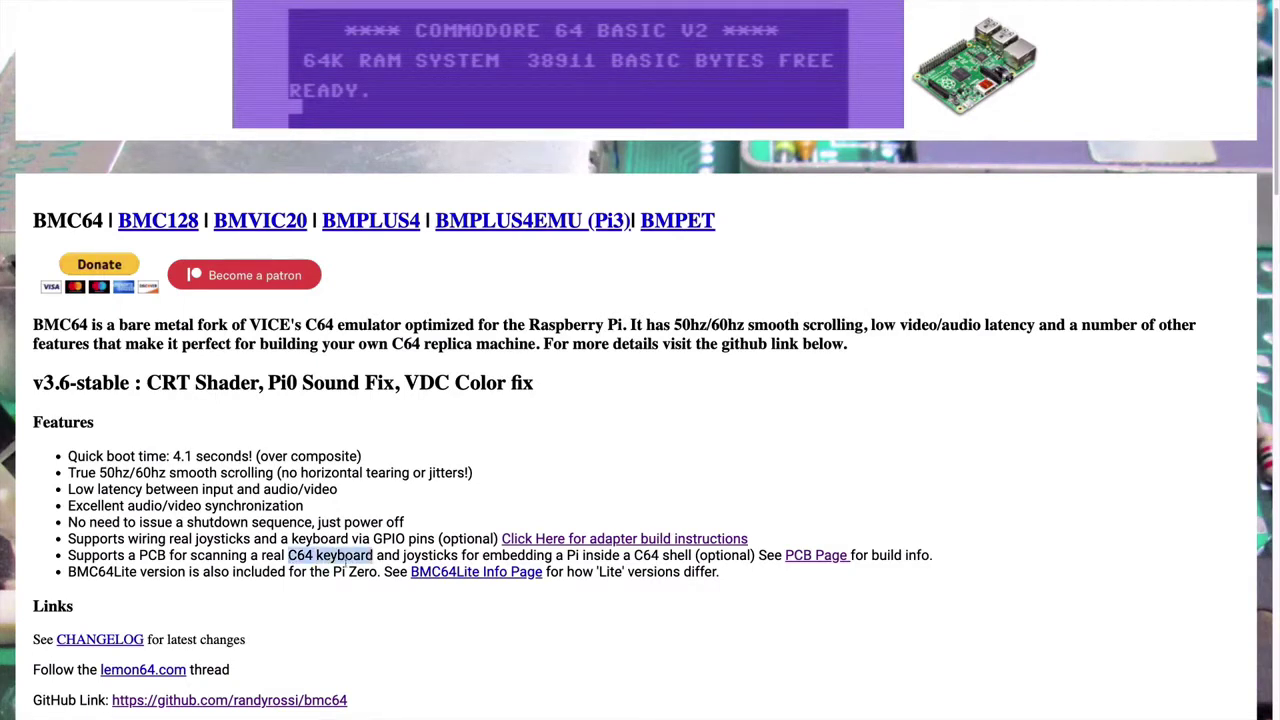
Step: Highlight 'Zero' in the BMC64Lite line, then scroll down to the 3.6 downloads
{"action": "scroll", "coordinate": [347, 565], "scroll_direction": "down", "scroll_amount": 1}
{"action": "double_click", "coordinate": [355, 554]}
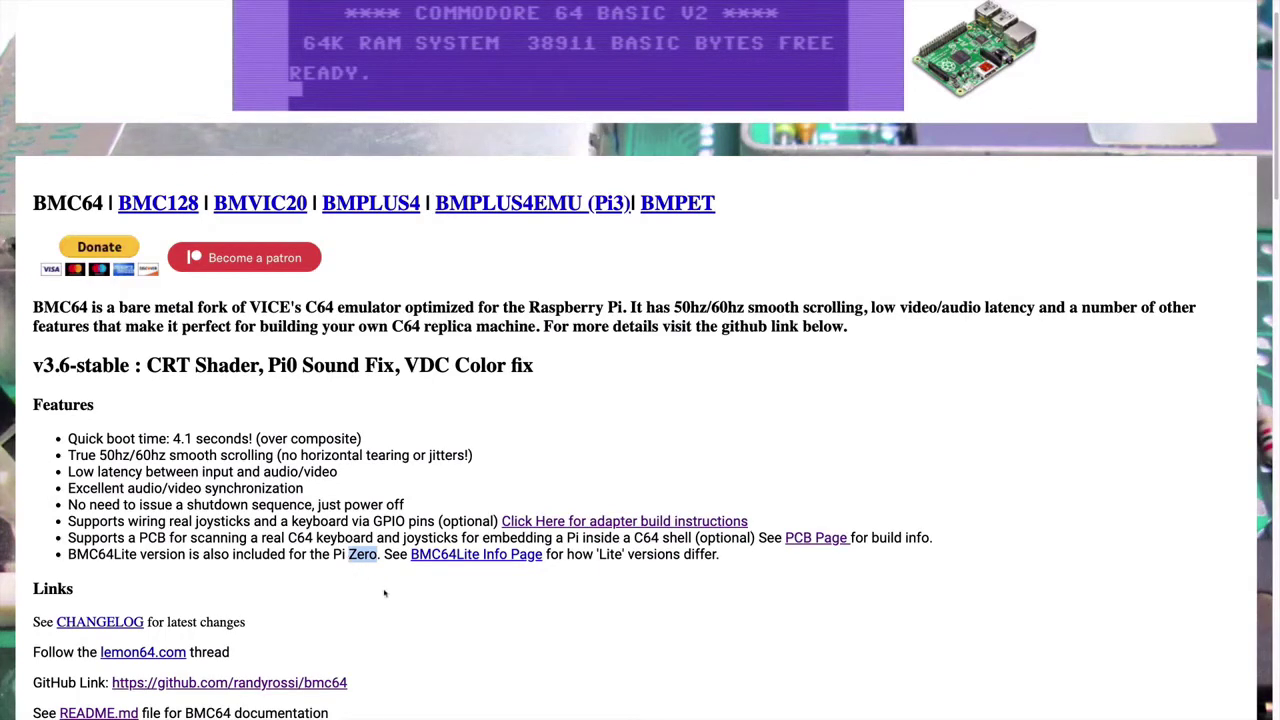
{"action": "left_click", "coordinate": [430, 595]}
{"action": "scroll", "coordinate": [688, 593], "scroll_direction": "down", "scroll_amount": 10}
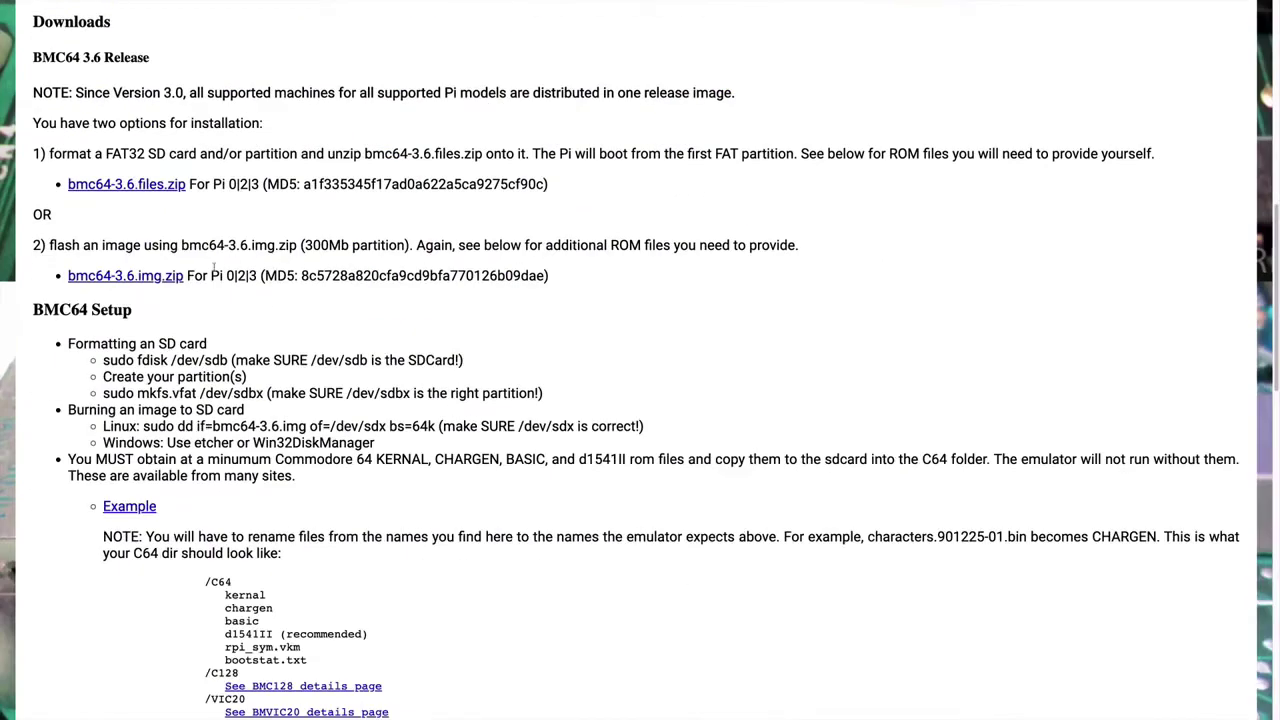
{"action": "mouse_move", "coordinate": [49, 245]}
{"action": "left_mouse_down"}
{"action": "mouse_move", "coordinate": [193, 243]}
{"action": "mouse_move", "coordinate": [177, 245]}
{"action": "left_mouse_up"}
{"action": "left_click", "coordinate": [275, 244]}
{"action": "double_click", "coordinate": [226, 442]}
{"action": "left_click_drag", "start_coordinate": [50, 153], "coordinate": [163, 153]}
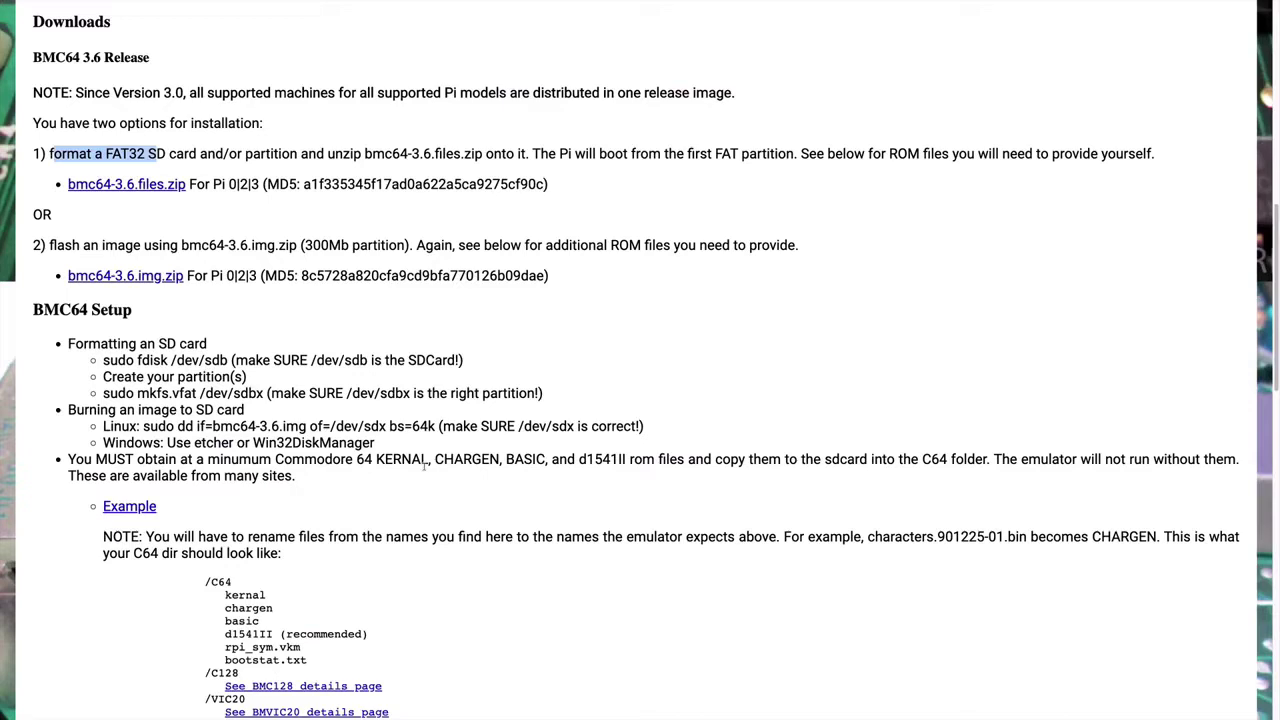
{"action": "mouse_move", "coordinate": [275, 459]}
{"action": "left_mouse_down"}
{"action": "mouse_move", "coordinate": [438, 472]}
{"action": "mouse_move", "coordinate": [626, 459]}
{"action": "left_mouse_up"}
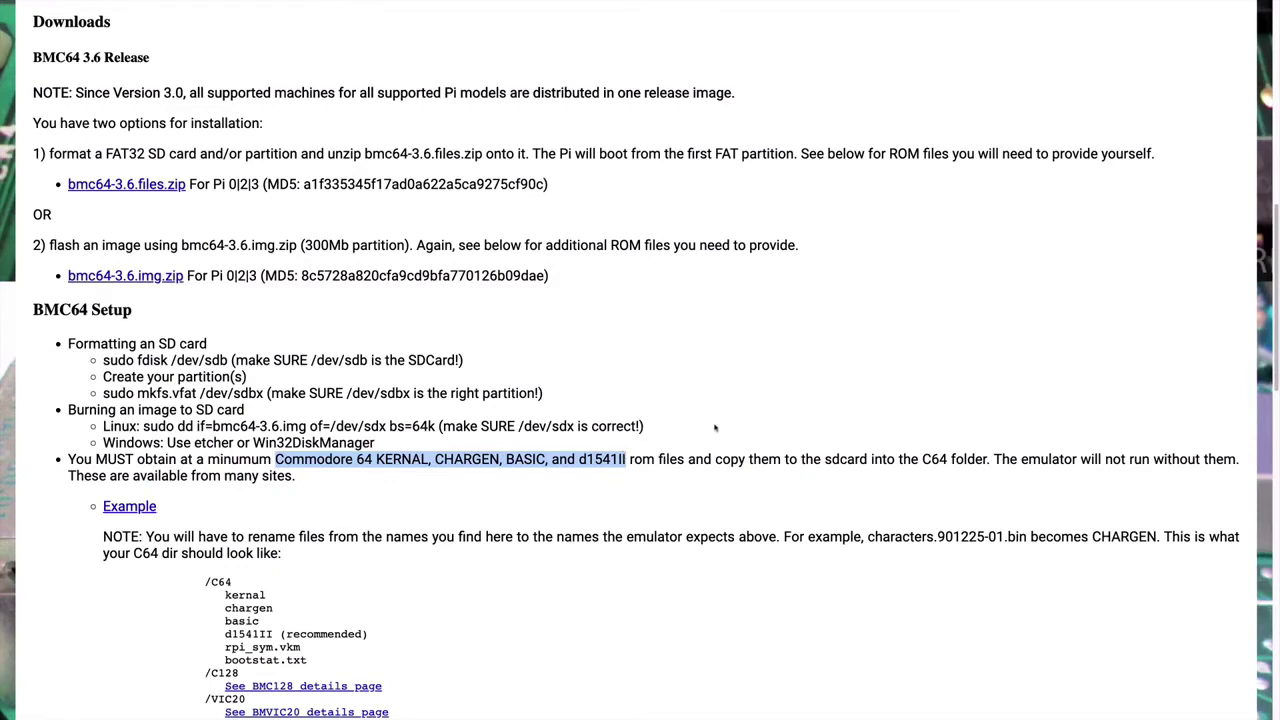
{"action": "left_click", "coordinate": [631, 464]}
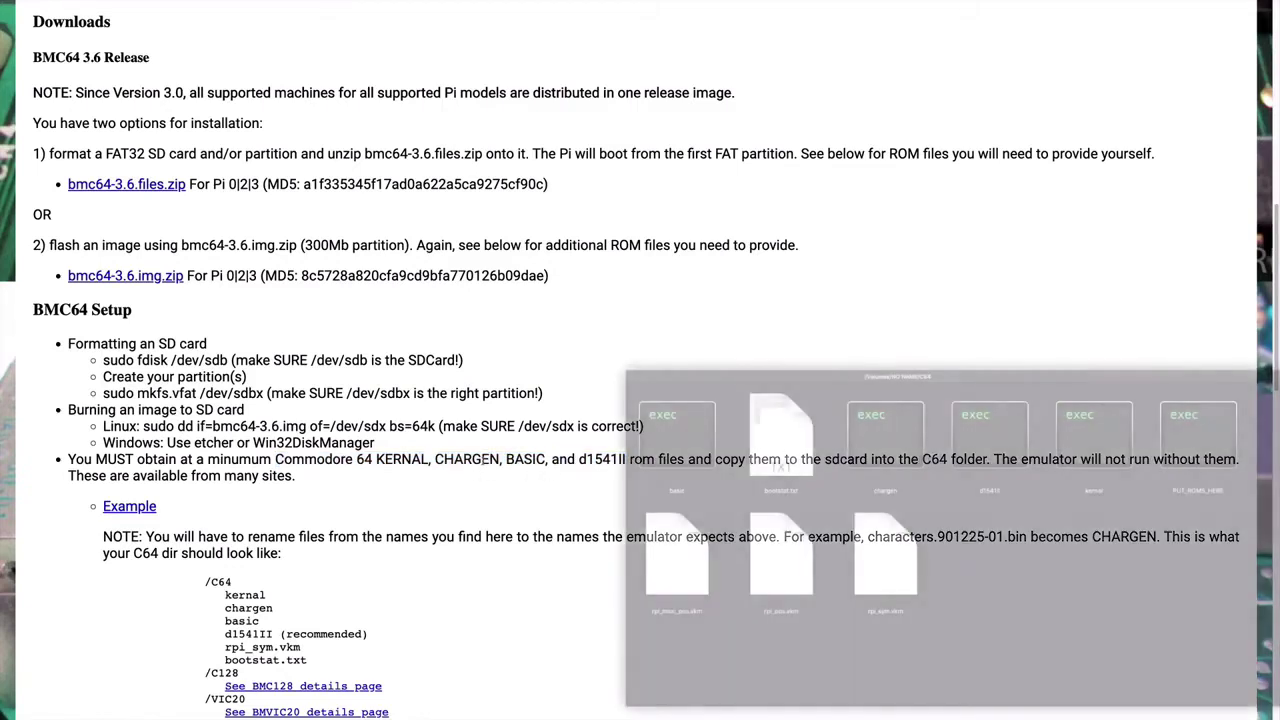
Step: Scroll into the BMC64 Setup notes and highlight the kernal, chargen and basic file names
{"action": "scroll", "coordinate": [481, 461], "scroll_direction": "down", "scroll_amount": 1}
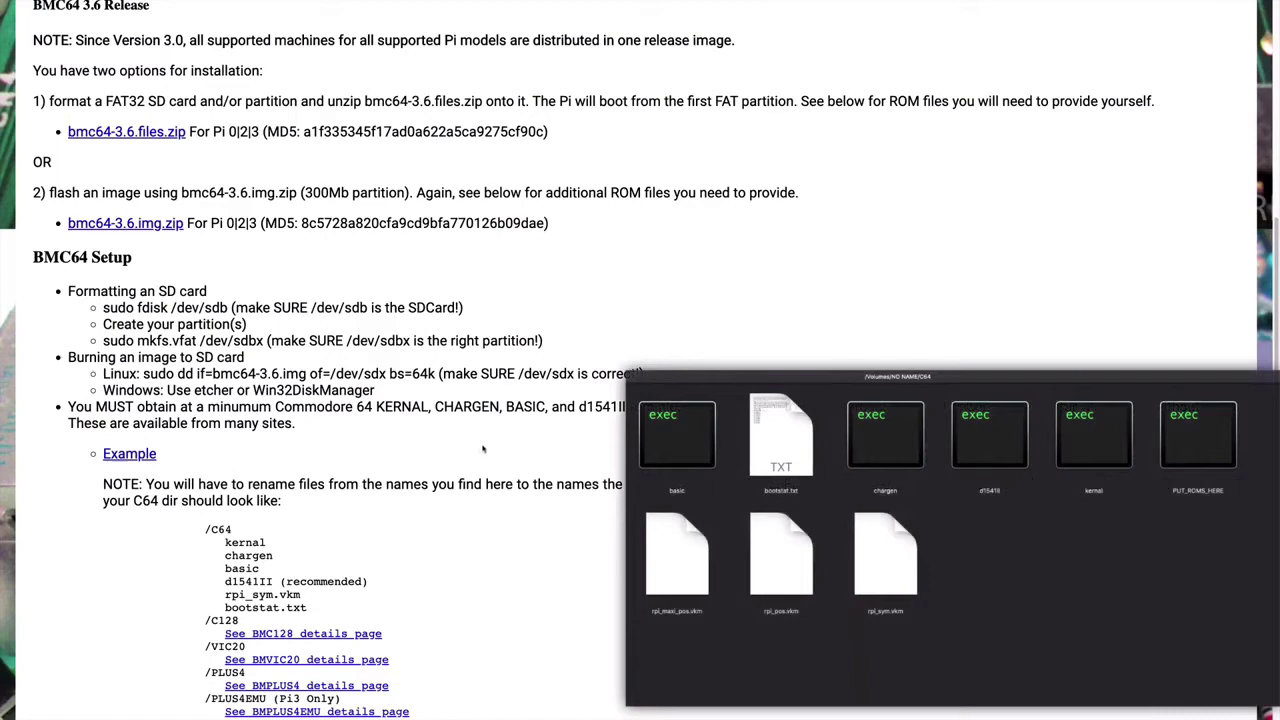
{"action": "scroll", "coordinate": [483, 448], "scroll_direction": "down", "scroll_amount": 2}
{"action": "left_click_drag", "start_coordinate": [222, 459], "coordinate": [284, 483]}
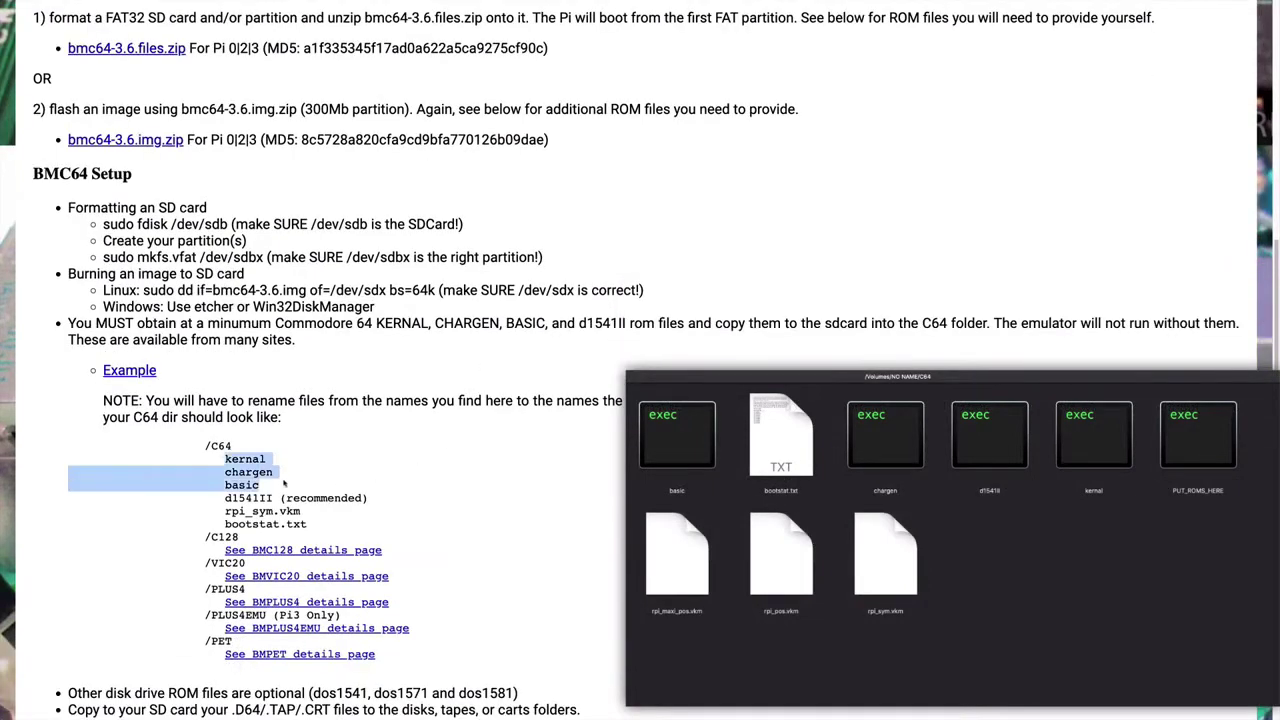
{"action": "left_click", "coordinate": [421, 502]}
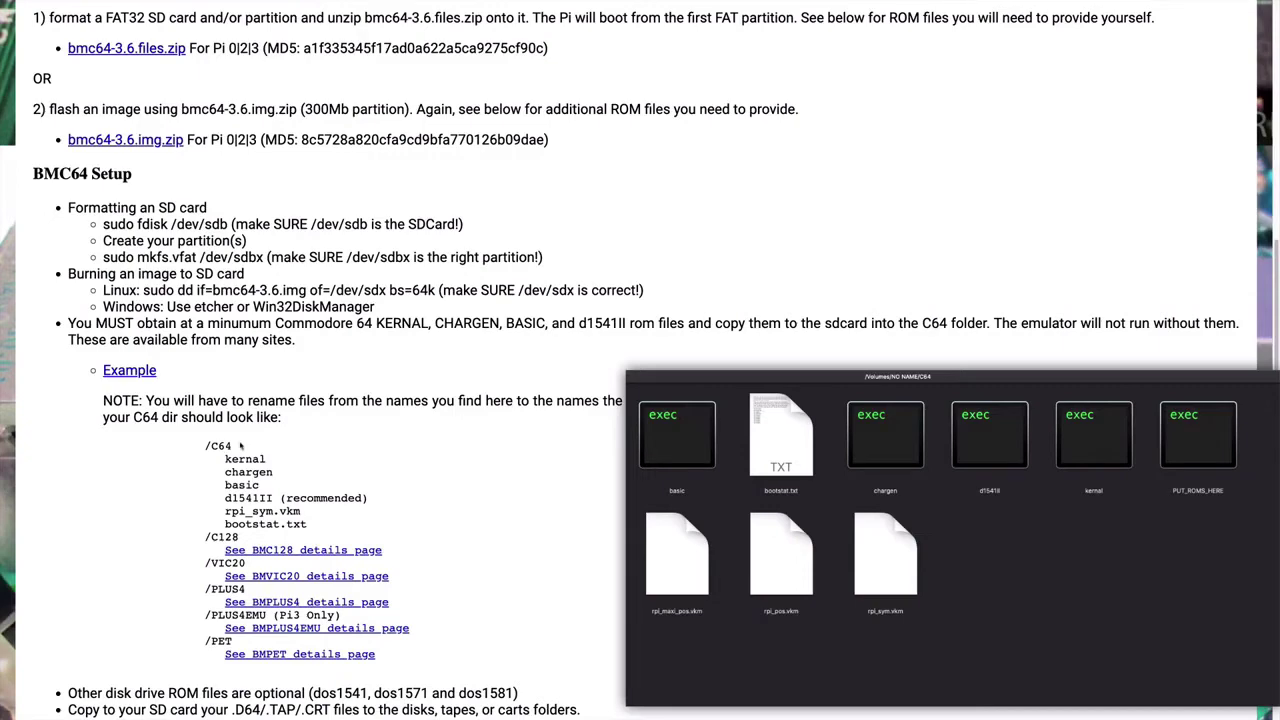
Step: Scroll further and highlight the instruction about copying game image files
{"action": "scroll", "coordinate": [600, 462], "scroll_direction": "down", "scroll_amount": 1}
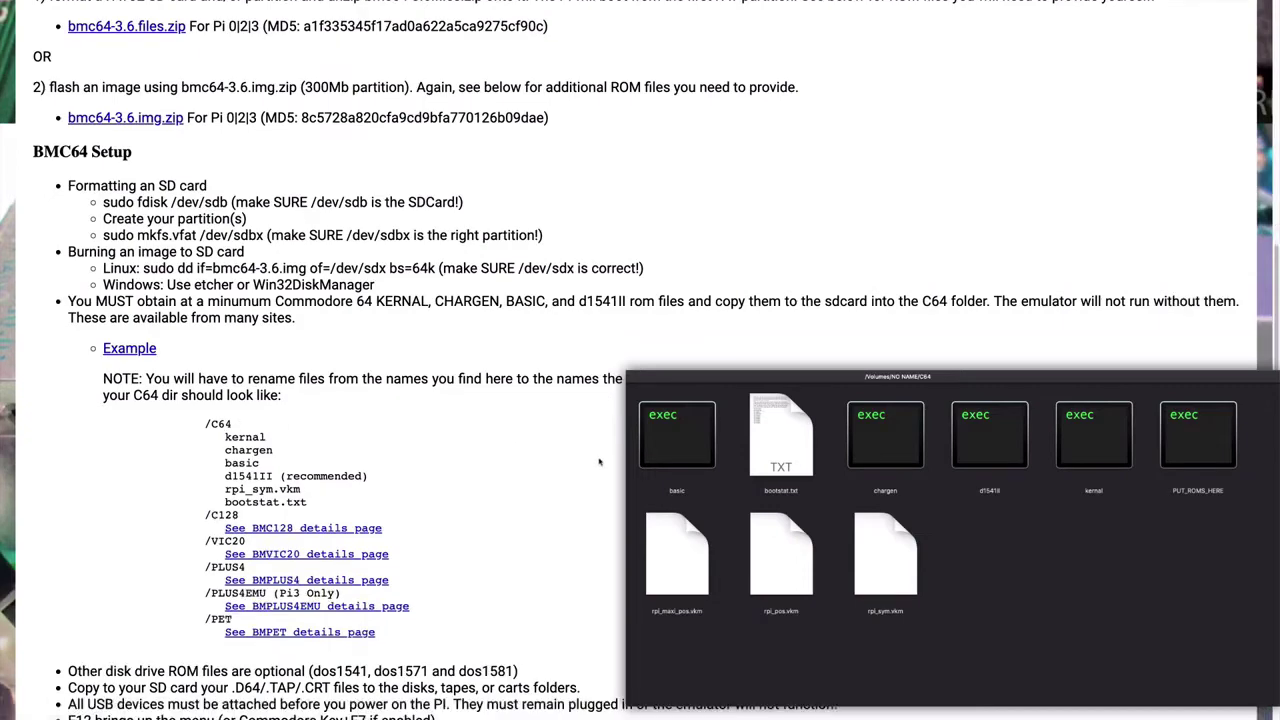
{"action": "scroll", "coordinate": [630, 455], "scroll_direction": "down", "scroll_amount": 3}
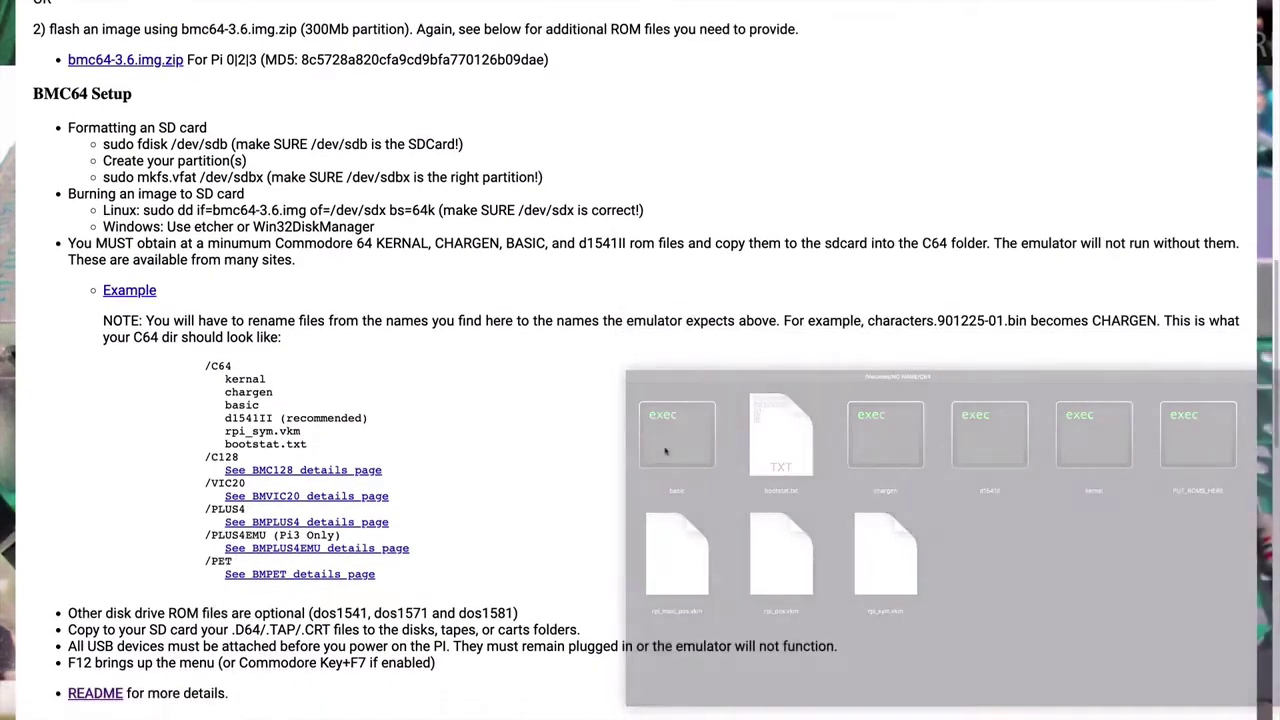
{"action": "scroll", "coordinate": [448, 549], "scroll_direction": "down", "scroll_amount": 1}
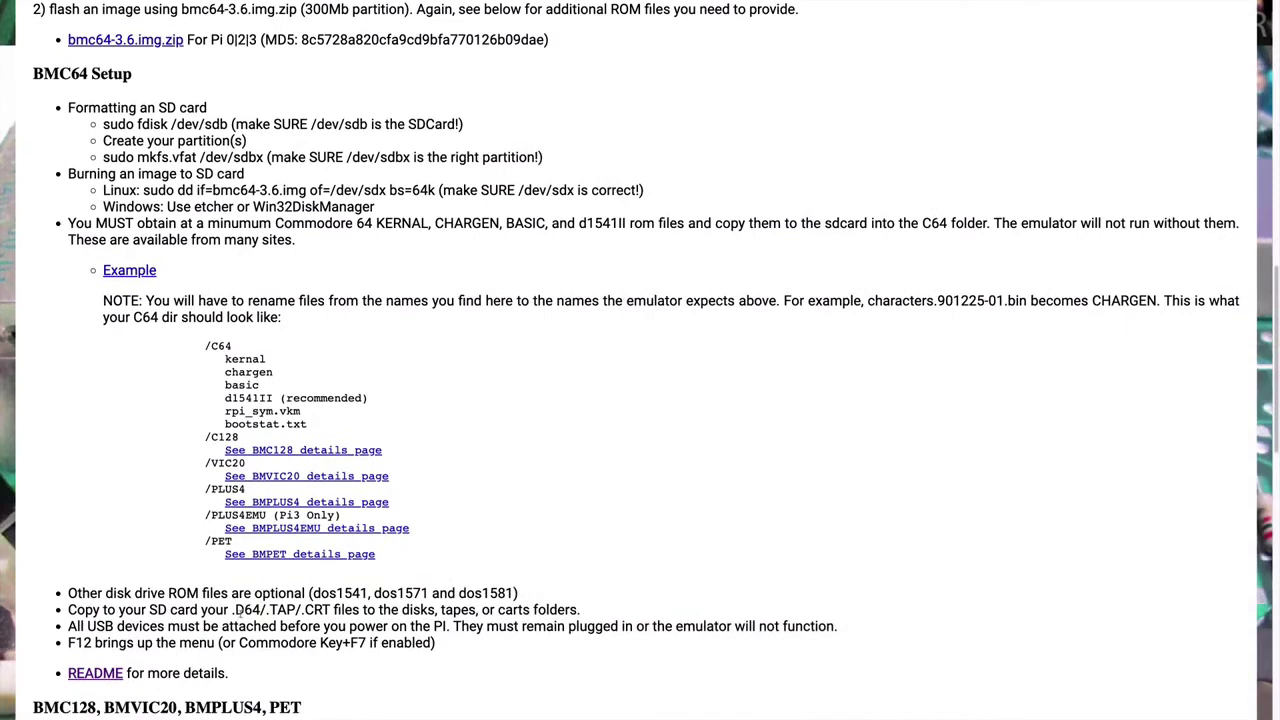
{"action": "left_click_drag", "start_coordinate": [232, 610], "coordinate": [580, 610]}
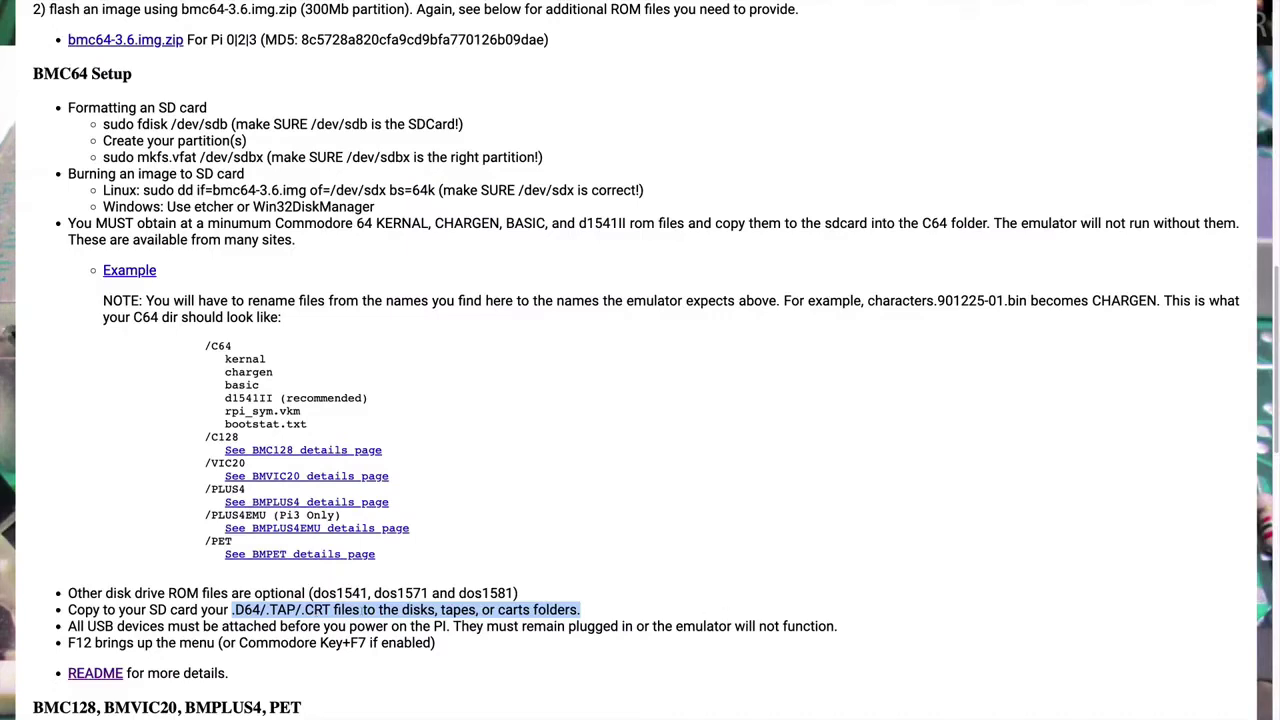
{"action": "left_click", "coordinate": [280, 612]}
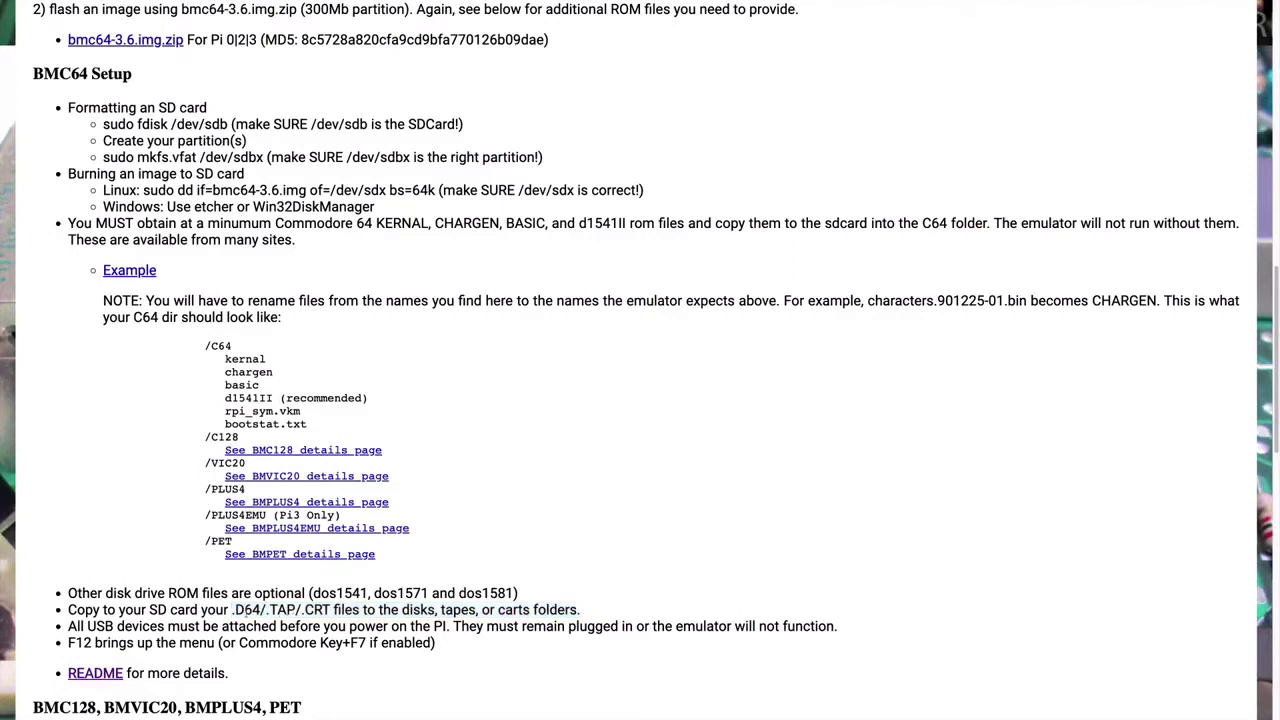
Step: Mark the D64 and TAP file types in the game files line
{"action": "double_click", "coordinate": [240, 610]}
{"action": "left_click", "coordinate": [318, 611]}
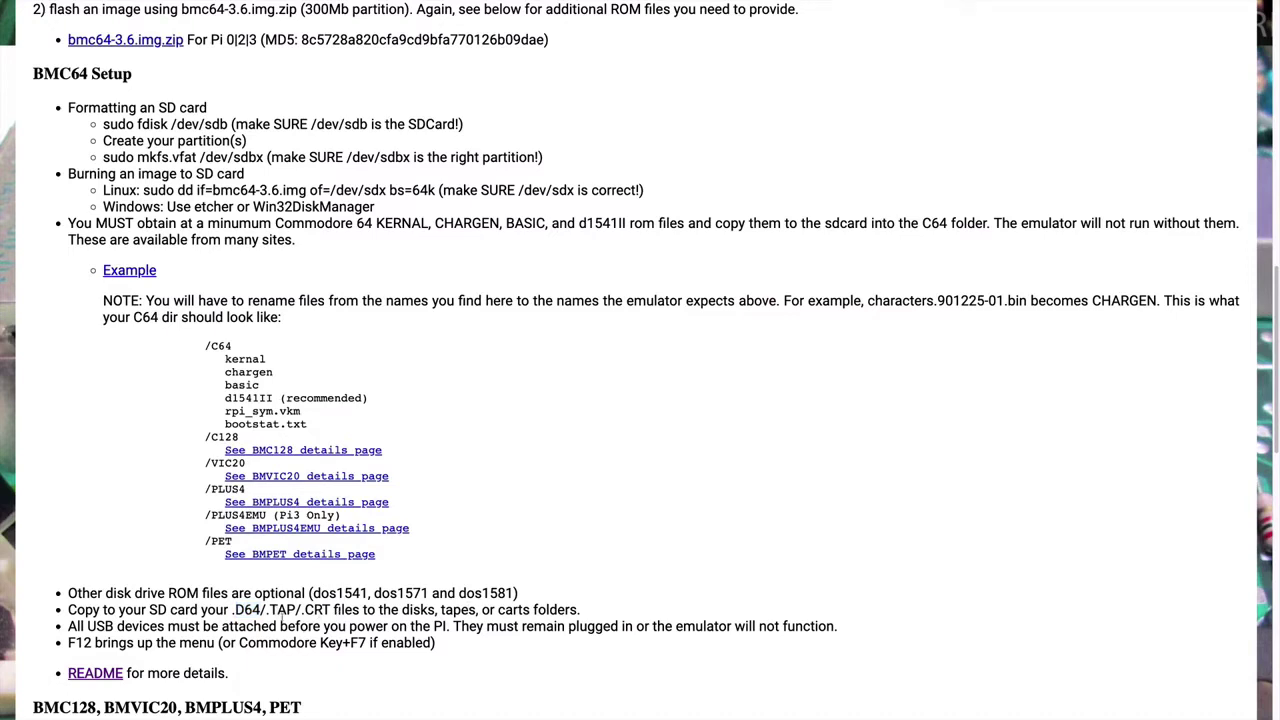
{"action": "double_click", "coordinate": [239, 610]}
{"action": "double_click", "coordinate": [285, 610]}
{"action": "scroll", "coordinate": [648, 572], "scroll_direction": "down", "scroll_amount": 1}
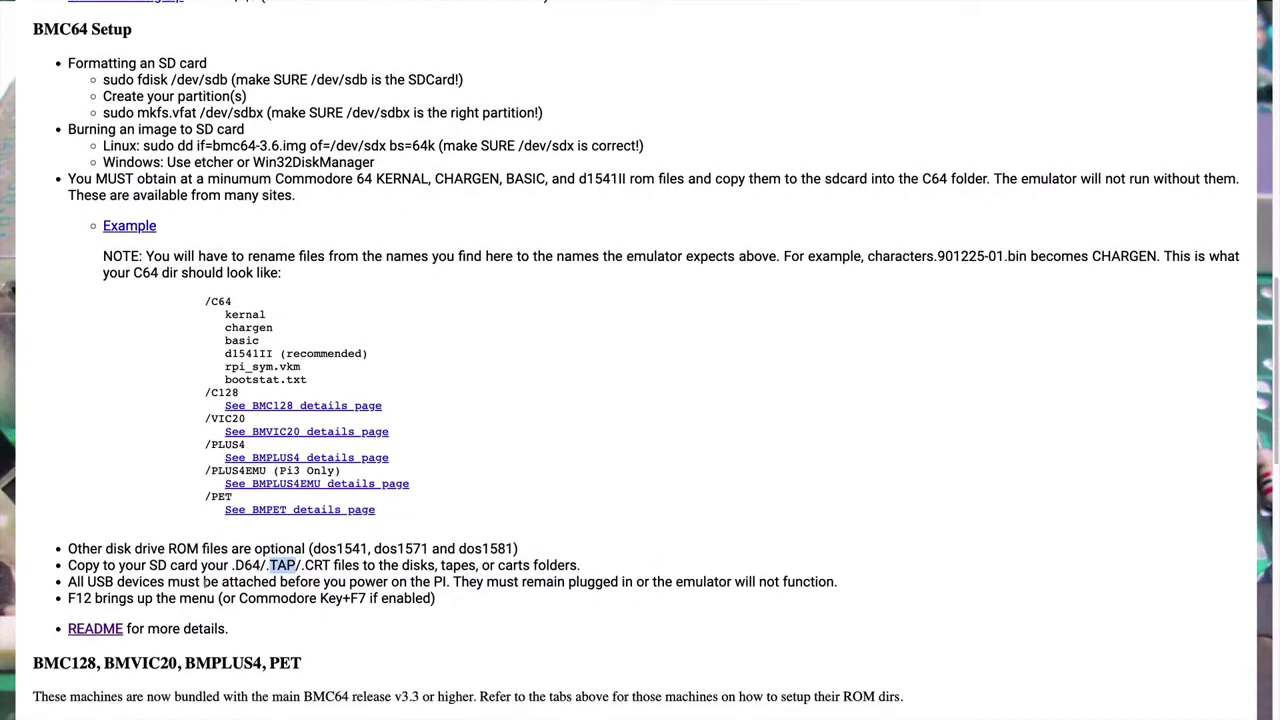
{"action": "left_click", "coordinate": [136, 583]}
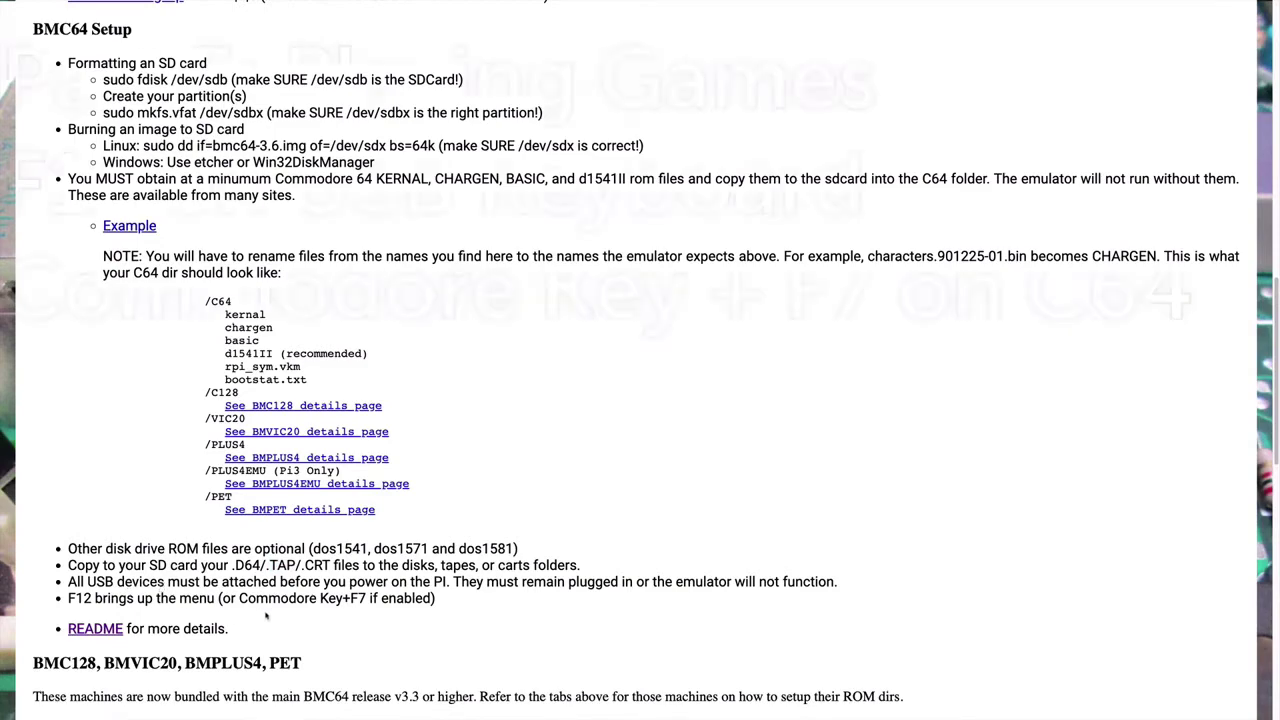
Step: Select the setup note 'F12 brings up the menu'
{"action": "left_click_drag", "start_coordinate": [69, 598], "coordinate": [214, 598]}
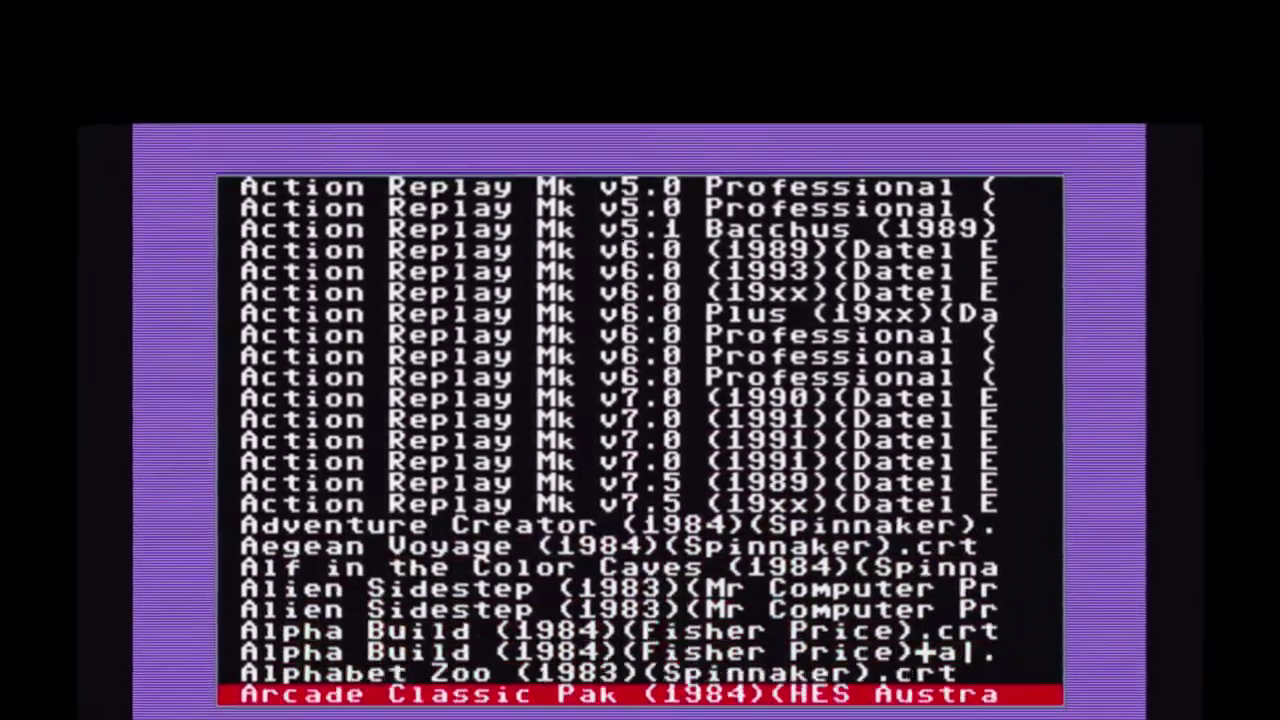
Step: Pick Batman - The Movie in the cartridge list, then bring up the Autostart Prg/Disk file list
{"action": "key", "text": "Down"}
{"action": "key", "text": "Down"}
{"action": "key", "text": "Down"}
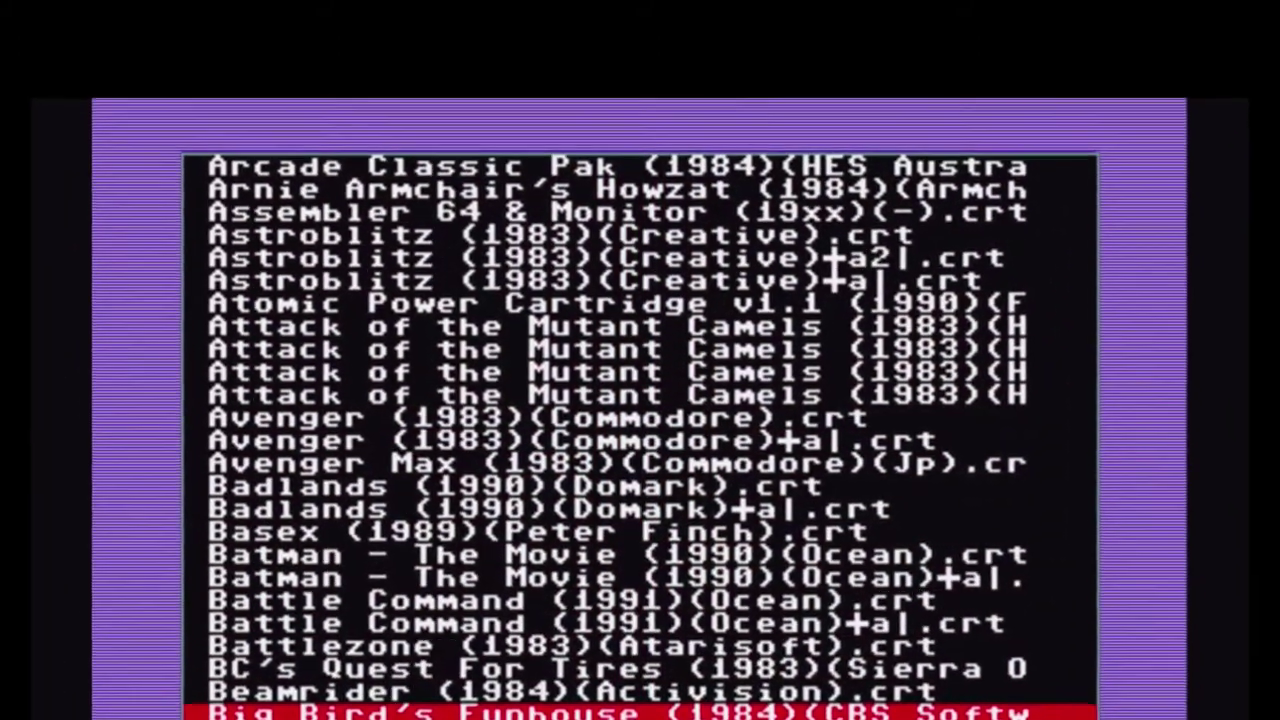
{"action": "key", "text": "Up"}
{"action": "key", "text": "Up"}
{"action": "key", "text": "Up"}
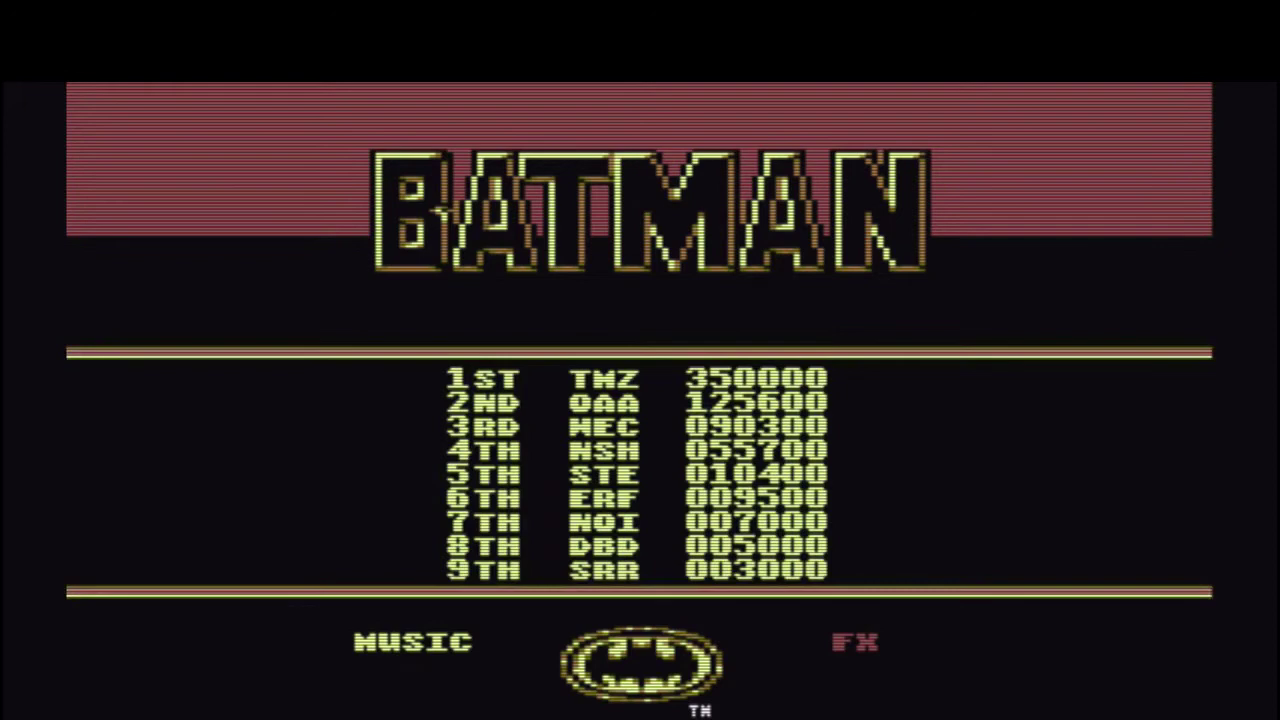
{"action": "key", "text": "F12"}
{"action": "key", "text": "Return"}
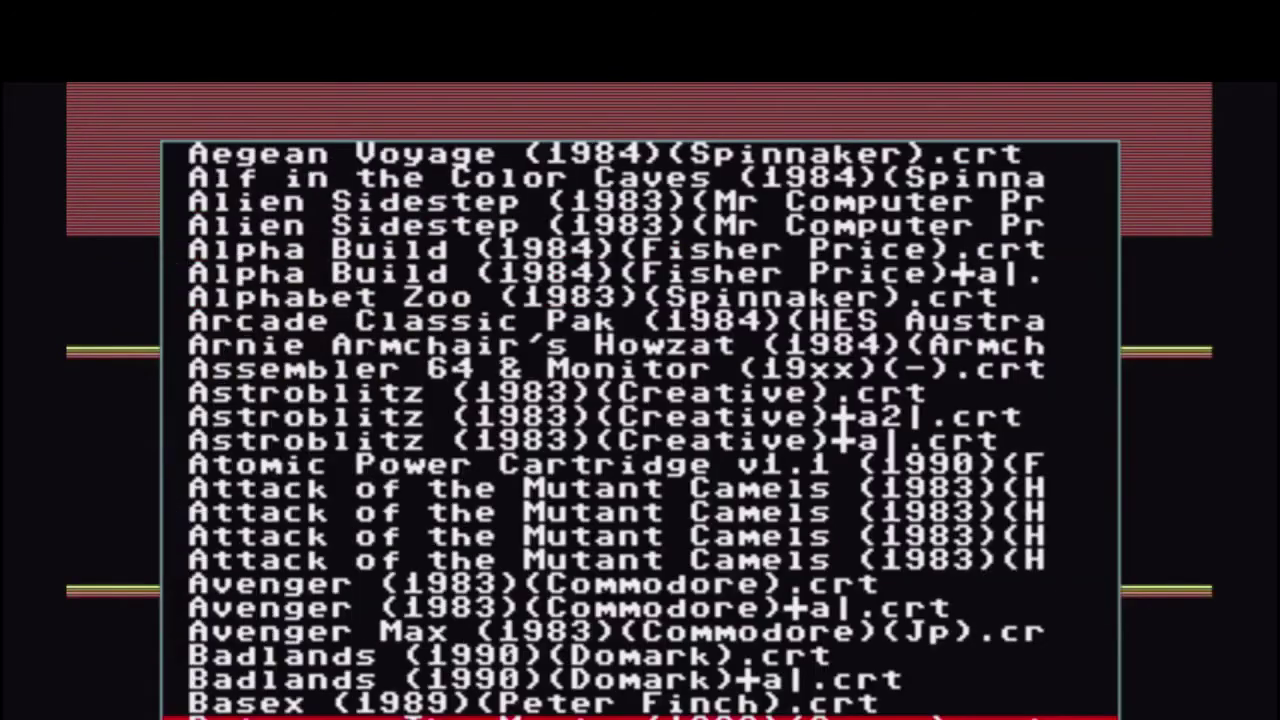
Step: Scroll down the cartridge list and autostart Choplifter (1982)(Broderbund).crt
{"action": "key", "text": "Down"}
{"action": "key", "text": "Down"}
{"action": "key", "text": "Down"}
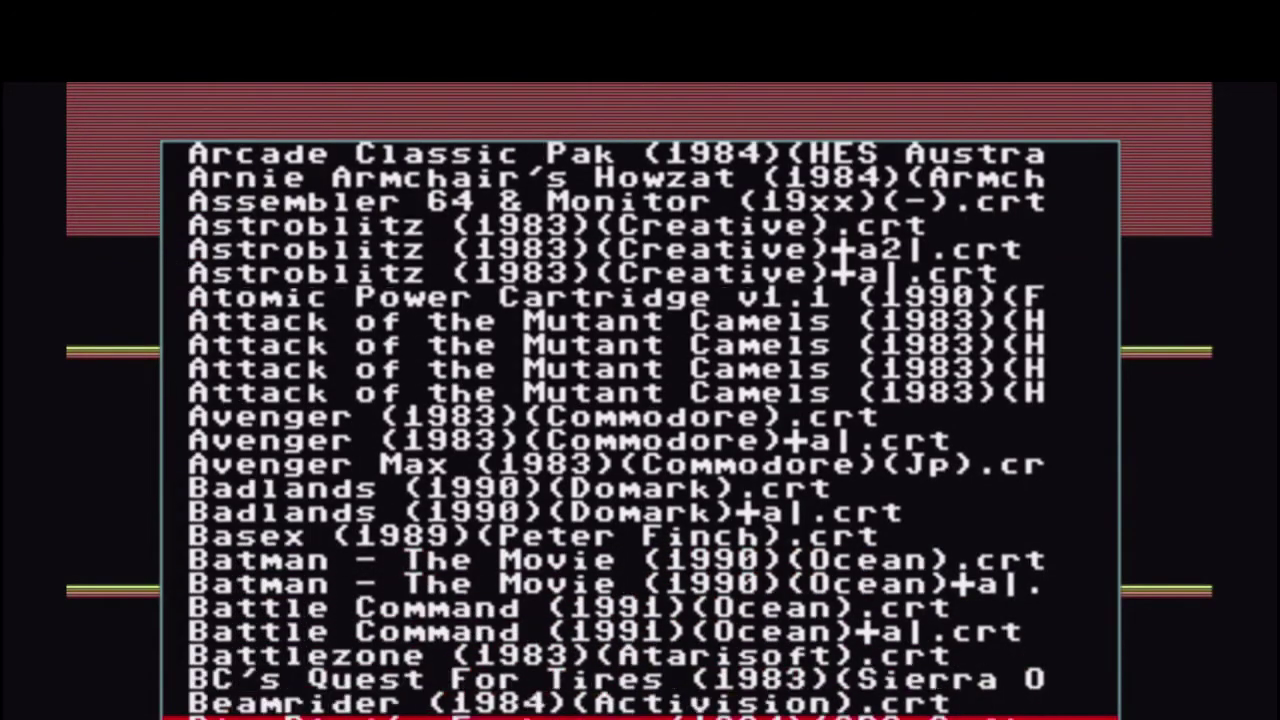
{"action": "key", "text": "Down"}
{"action": "key", "text": "Down"}
{"action": "key", "text": "Down"}
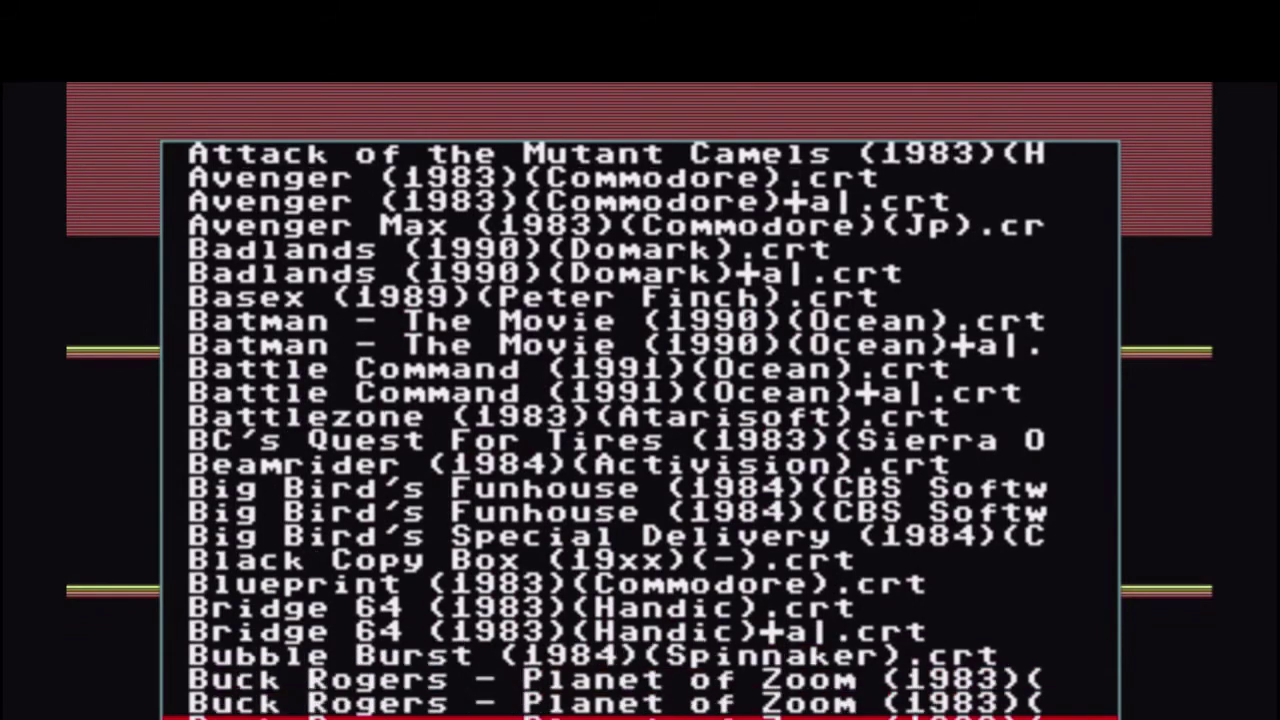
{"action": "key", "text": "Down"}
{"action": "key", "text": "Up"}
{"action": "key", "text": "Up"}
{"action": "key", "text": "Up"}
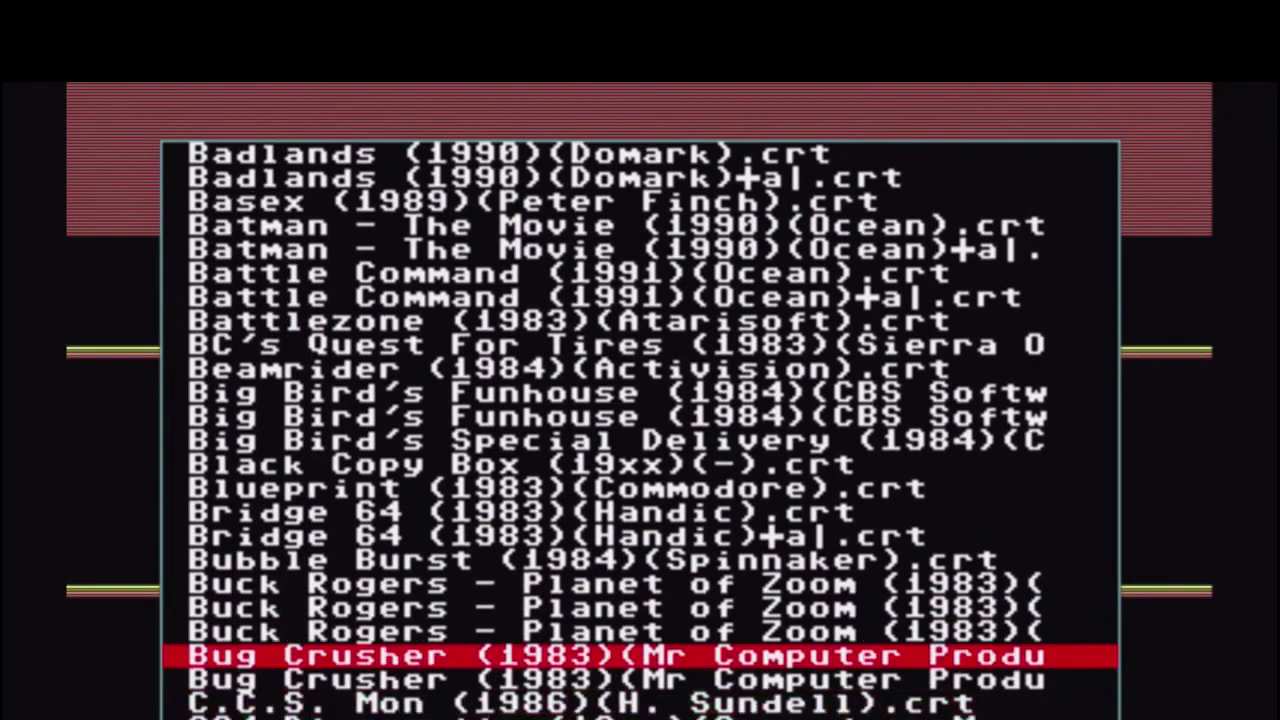
{"action": "key", "text": "Down"}
{"action": "key", "text": "Down"}
{"action": "key", "text": "Down"}
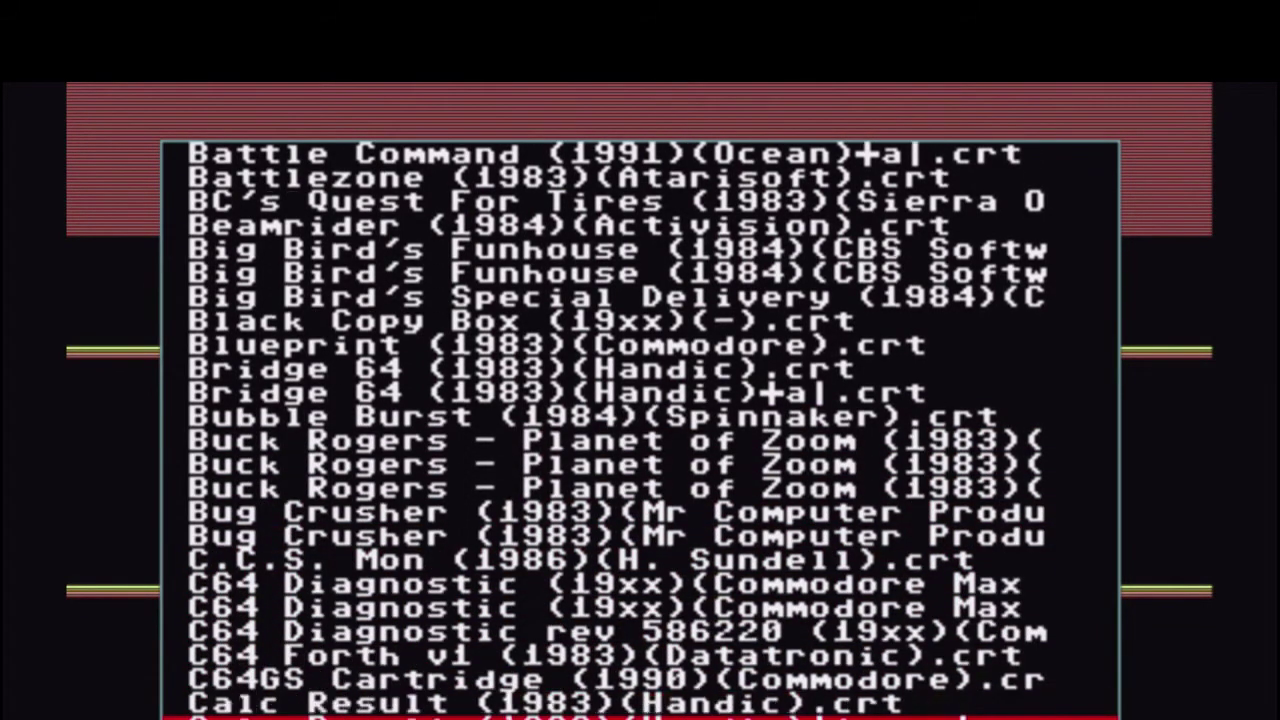
{"action": "key", "text": "Down"}
{"action": "key", "text": "Down"}
{"action": "key", "text": "Down"}
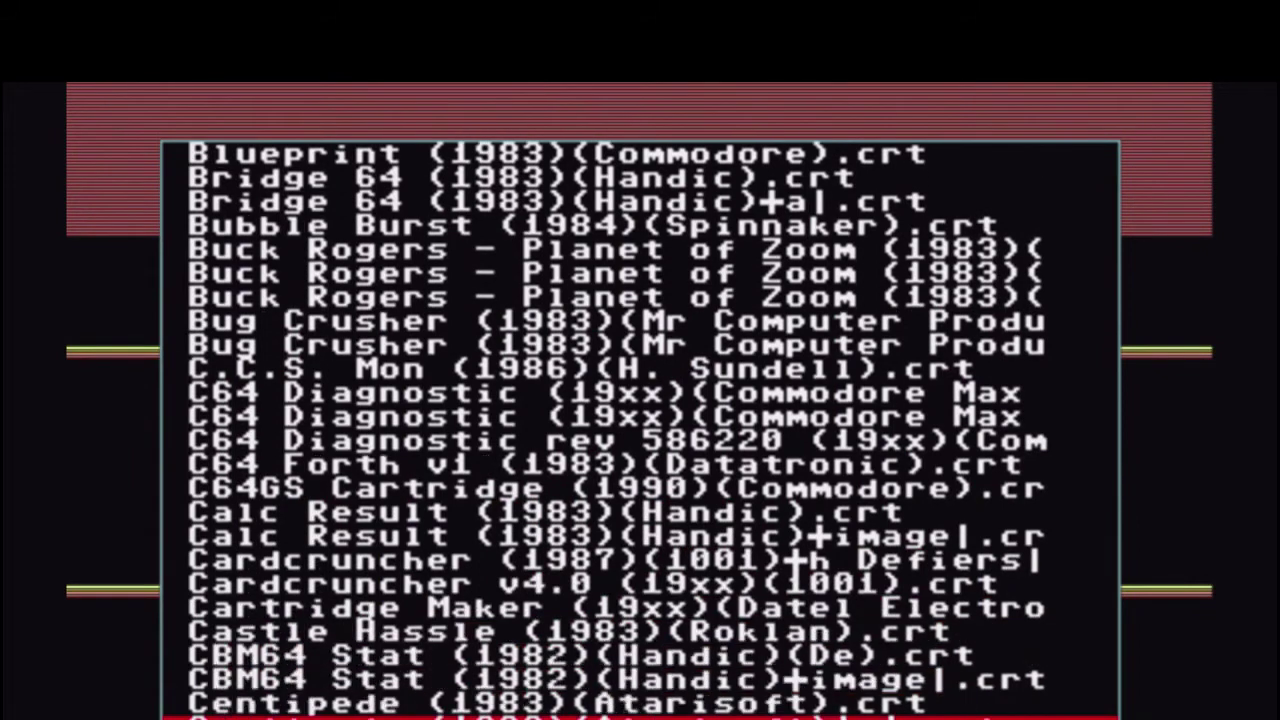
{"action": "key", "text": "Down"}
{"action": "key", "text": "Down"}
{"action": "key", "text": "Down"}
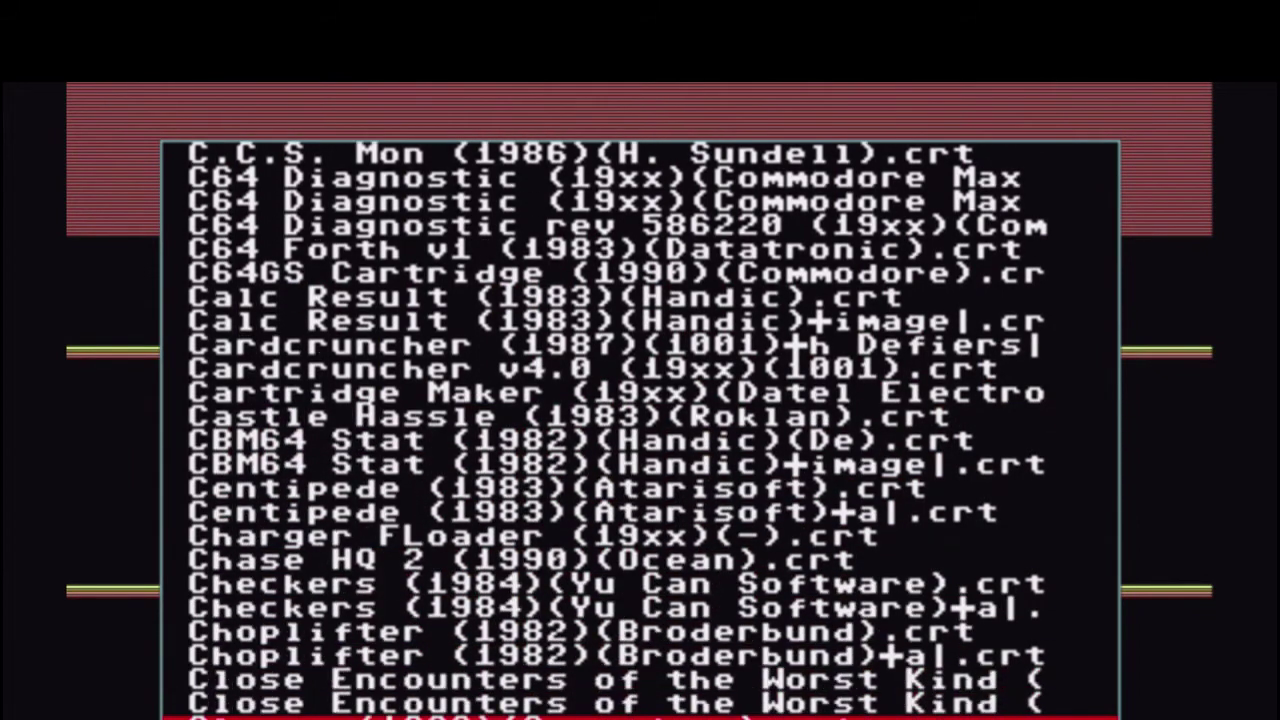
{"action": "key", "text": "Up"}
{"action": "key", "text": "Up"}
{"action": "key", "text": "Up"}
{"action": "key", "text": "Return"}
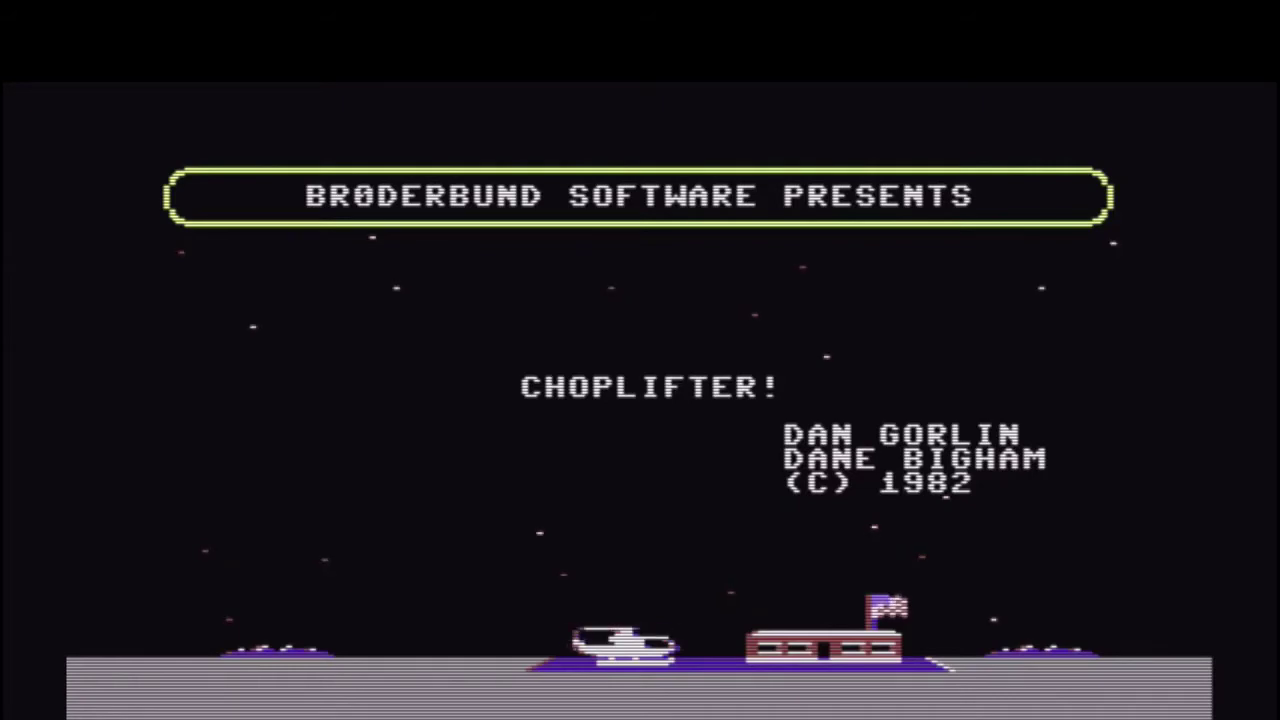
Step: Show the F12 menu over Choplifter, peek at Autostart Prg/Disk, then back out to the main menu
{"action": "key", "text": "F12"}
{"action": "key", "text": "Return"}
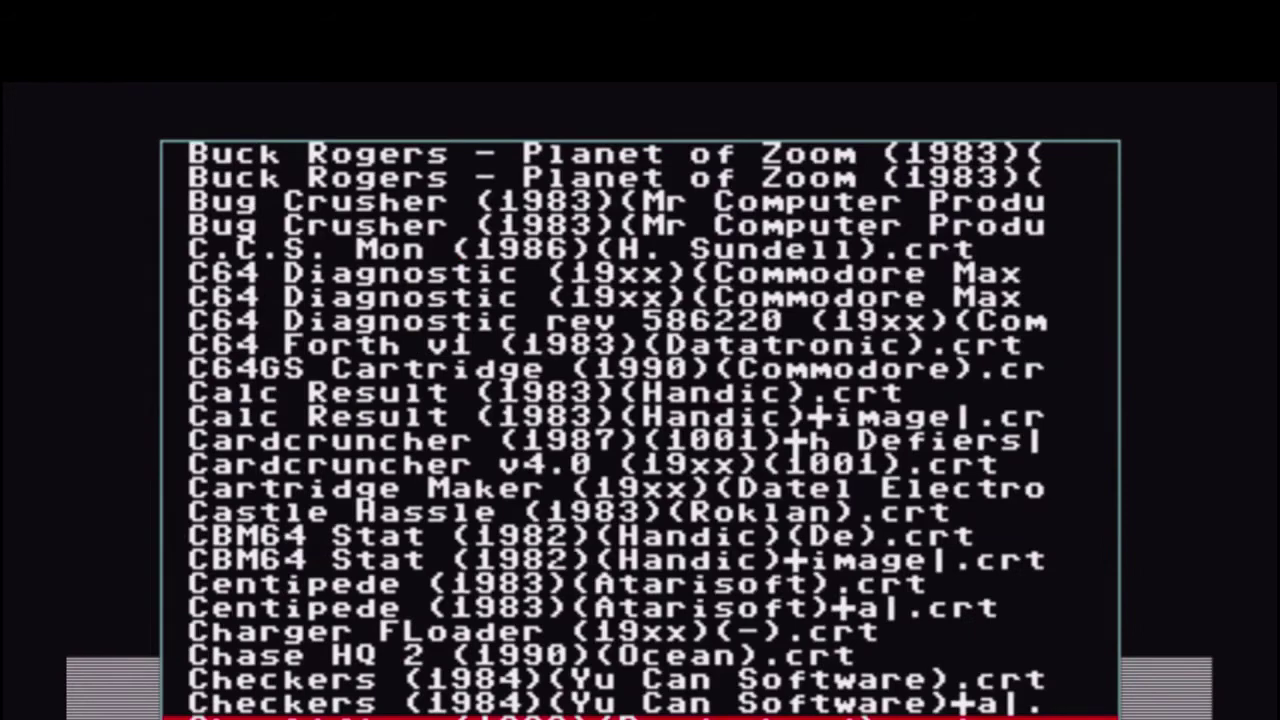
{"action": "key", "text": "Escape"}
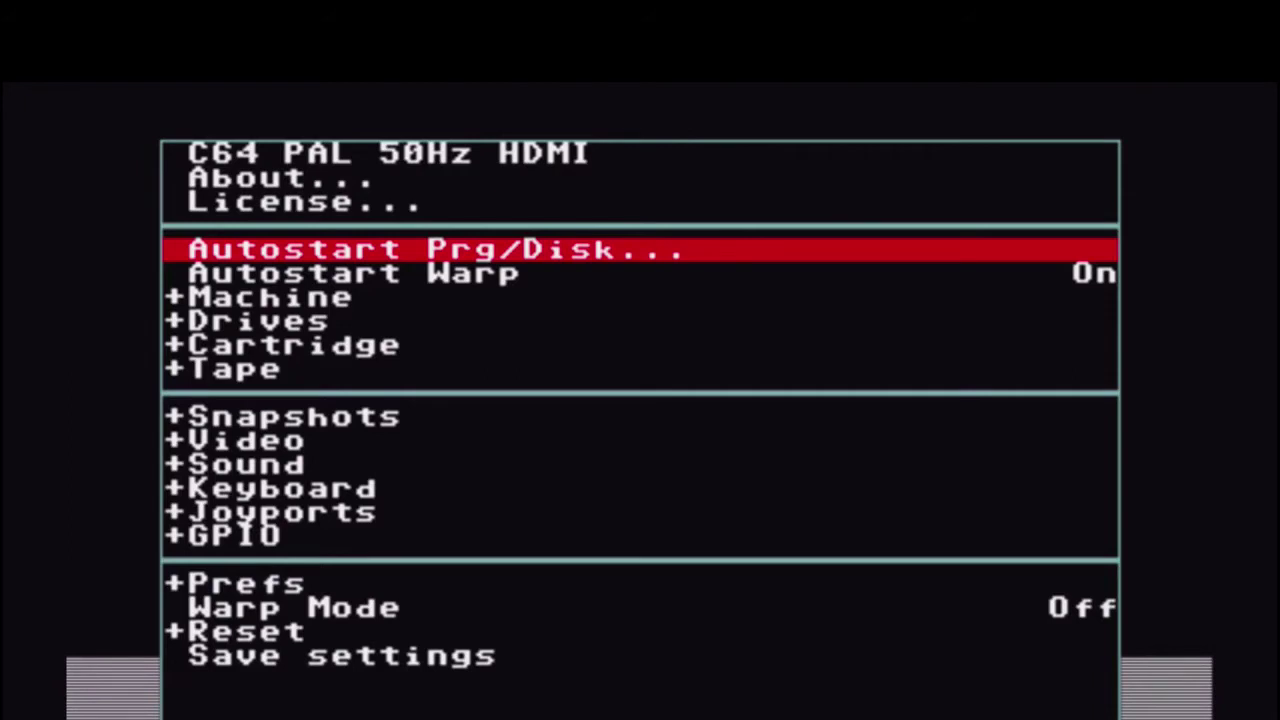
Step: Expand the Drives section and its Drive 8 options in the menu
{"action": "key", "text": "Down"}
{"action": "key", "text": "Down"}
{"action": "key", "text": "Down"}
{"action": "key", "text": "Down"}
{"action": "key", "text": "Up"}
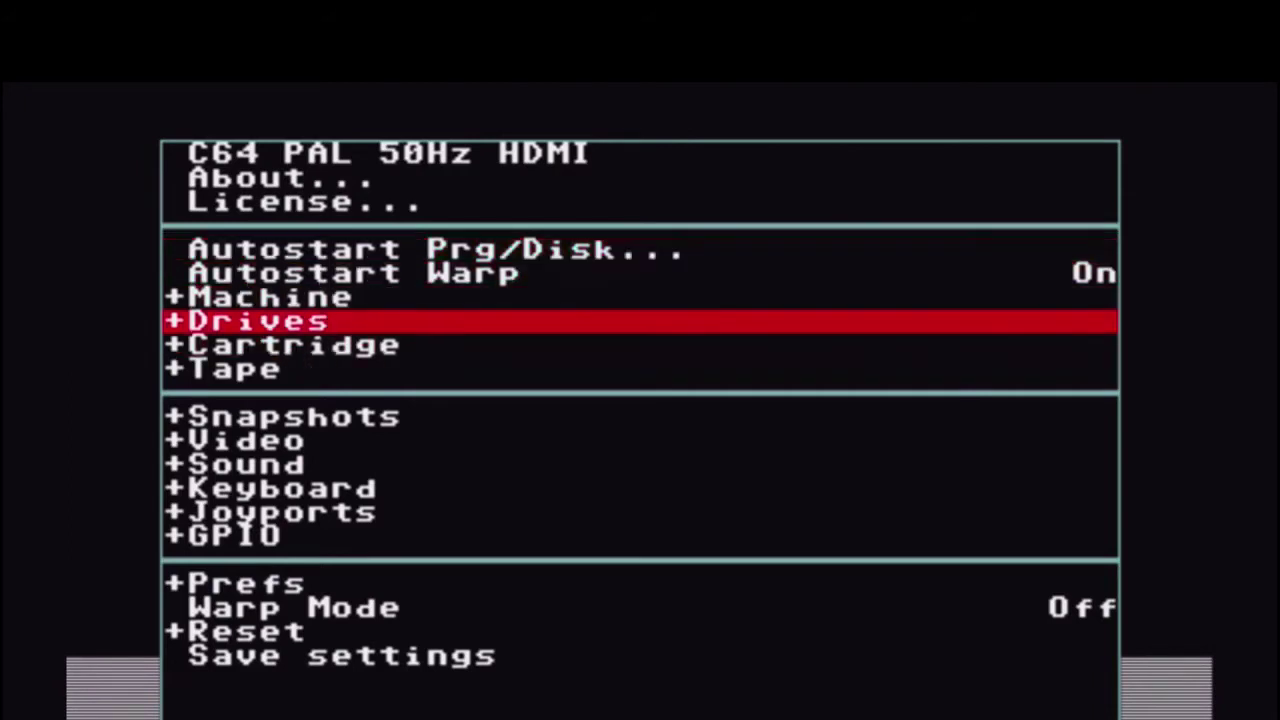
{"action": "key", "text": "Return"}
Step: Attach the Turrican 2 Side A disk image from the turrican_2 folder to drive 8
{"action": "key", "text": "Down"}
{"action": "key", "text": "Down"}
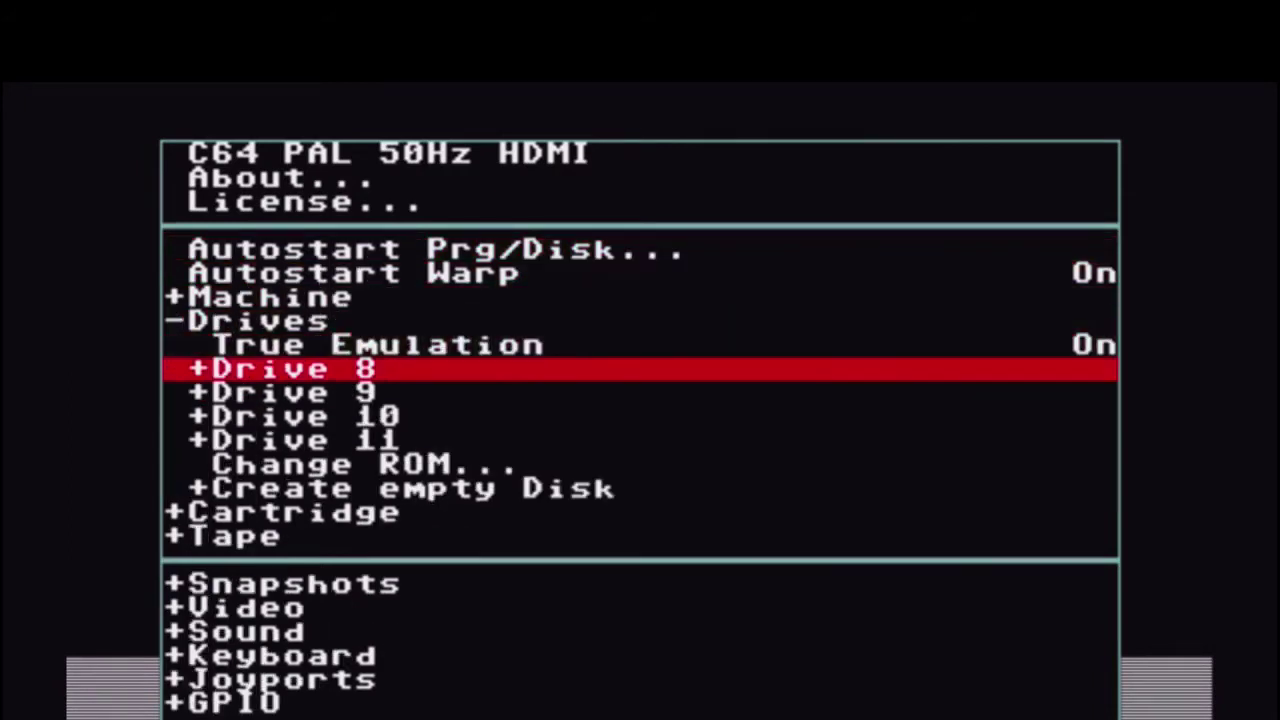
{"action": "key", "text": "Return"}
{"action": "key", "text": "Down"}
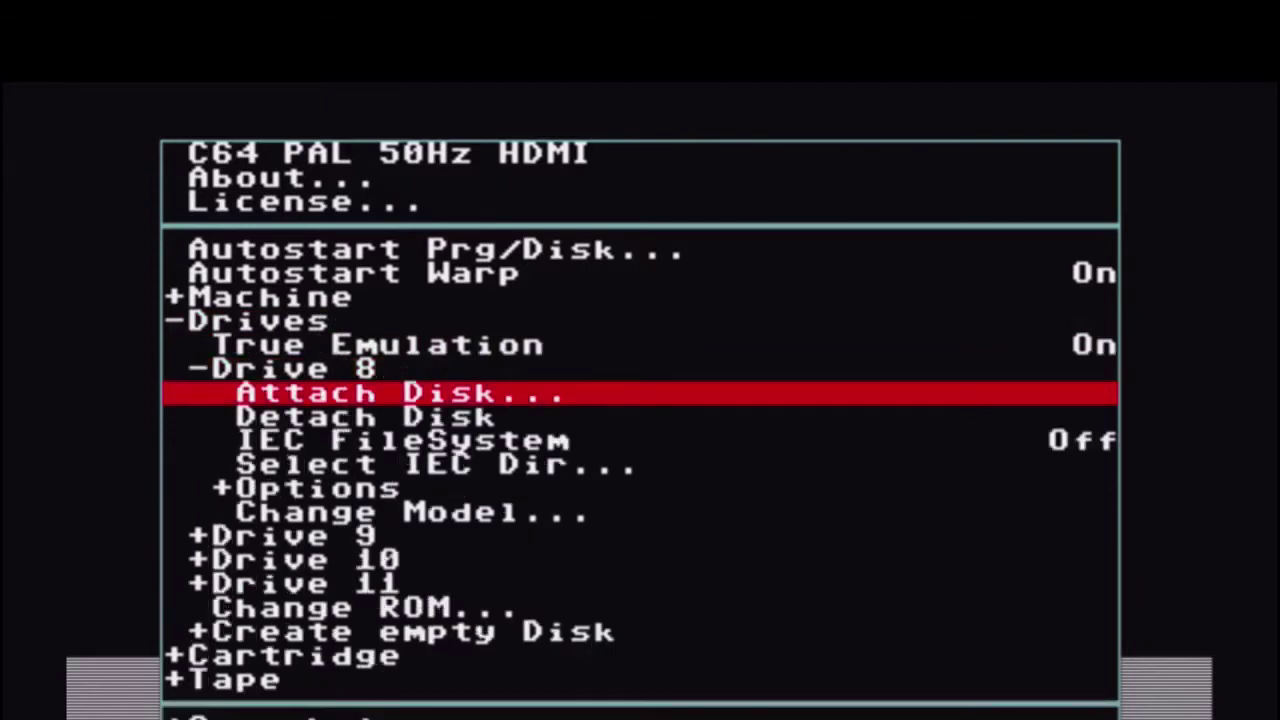
{"action": "key", "text": "Return"}
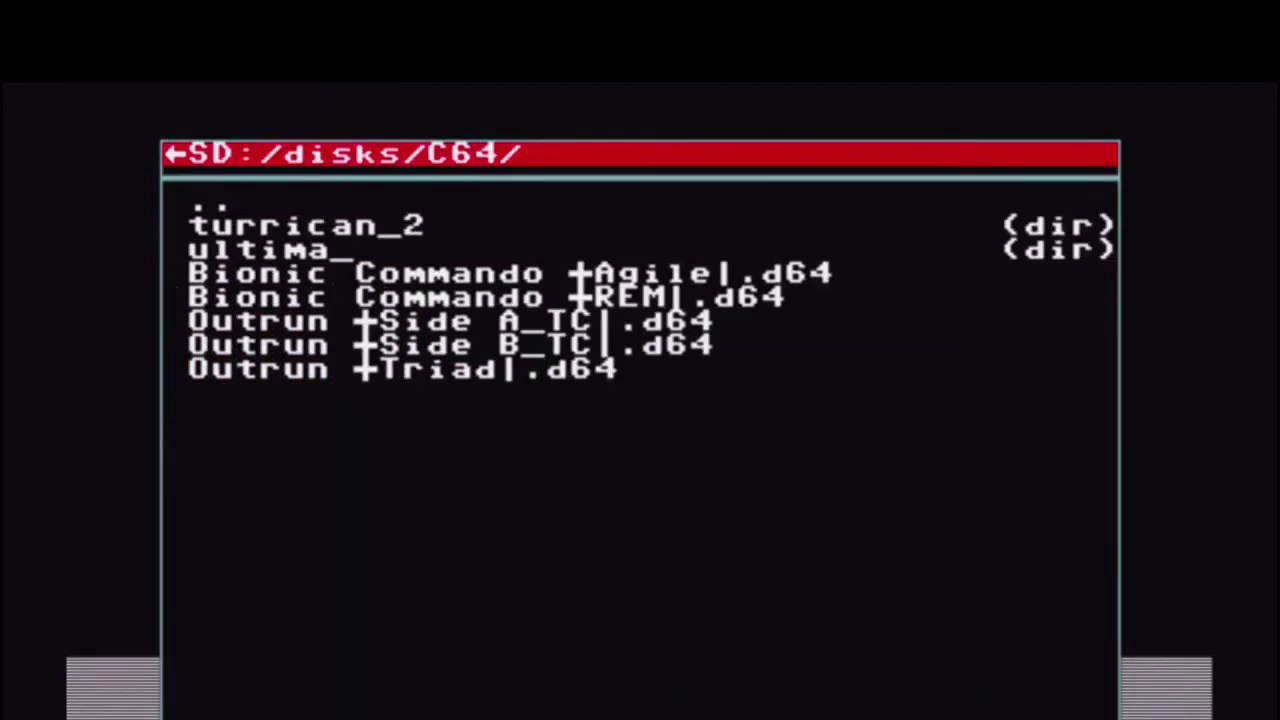
{"action": "key", "text": "Down"}
{"action": "key", "text": "Return"}
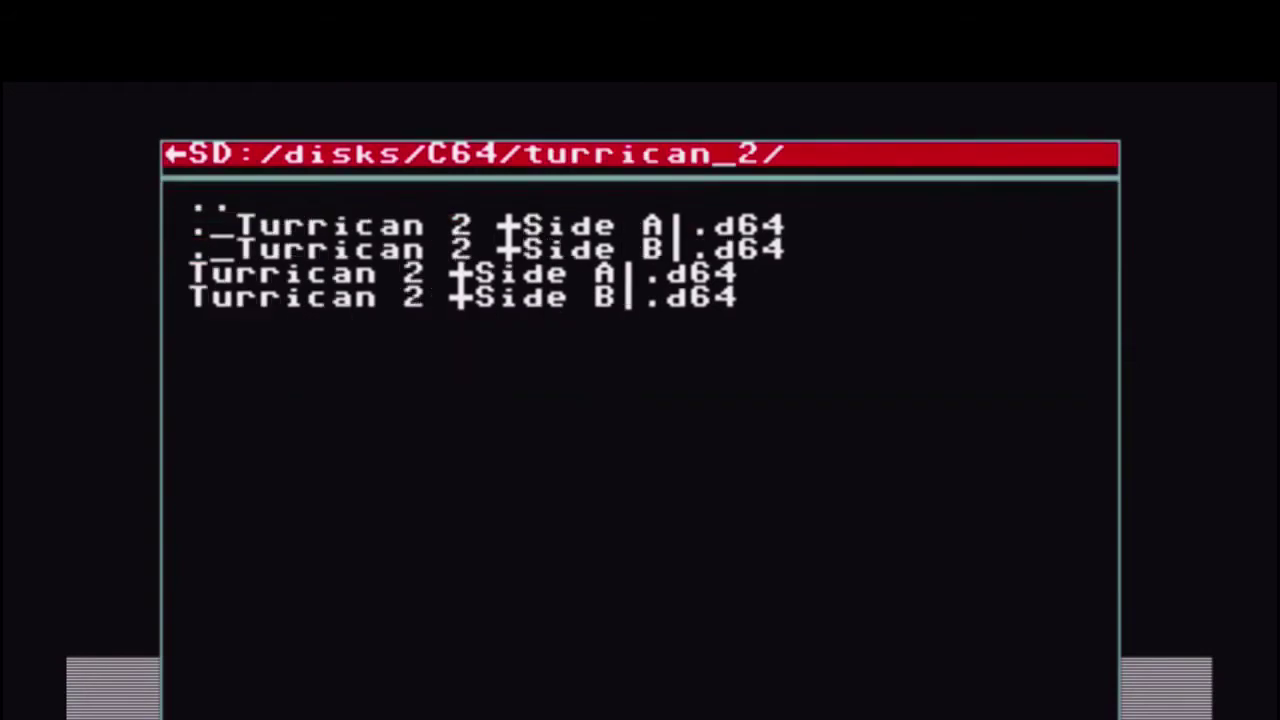
{"action": "key", "text": "Down"}
{"action": "key", "text": "Down"}
{"action": "key", "text": "Down"}
{"action": "key", "text": "Return"}
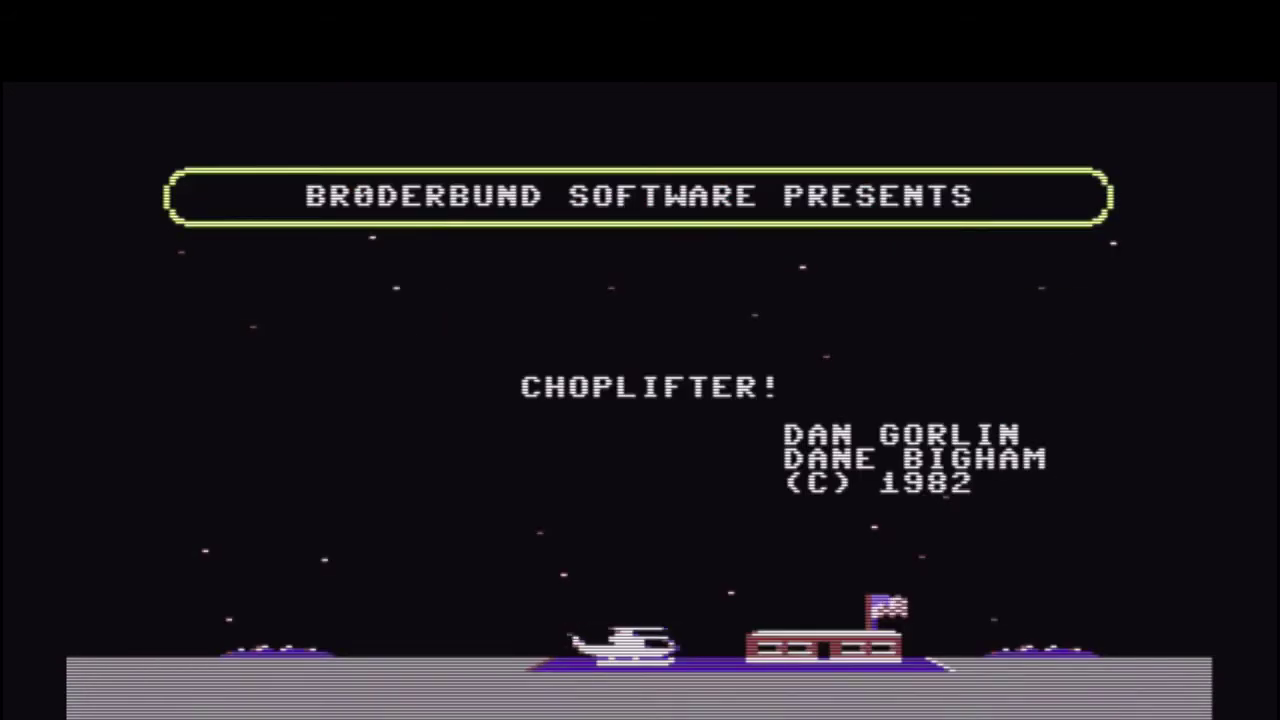
Step: Reopen the BMC64 menu and move down to the Tape section
{"action": "key", "text": "F12"}
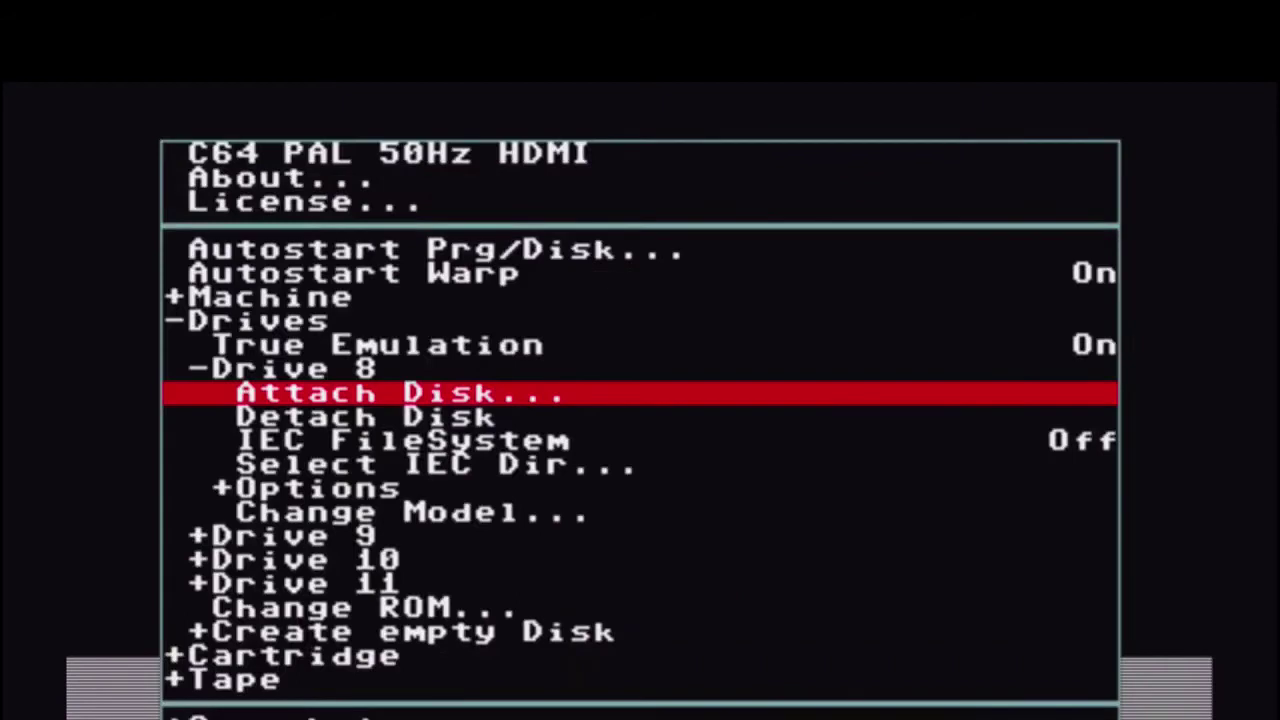
{"action": "key", "text": "Down"}
{"action": "key", "text": "Down"}
{"action": "key", "text": "Down"}
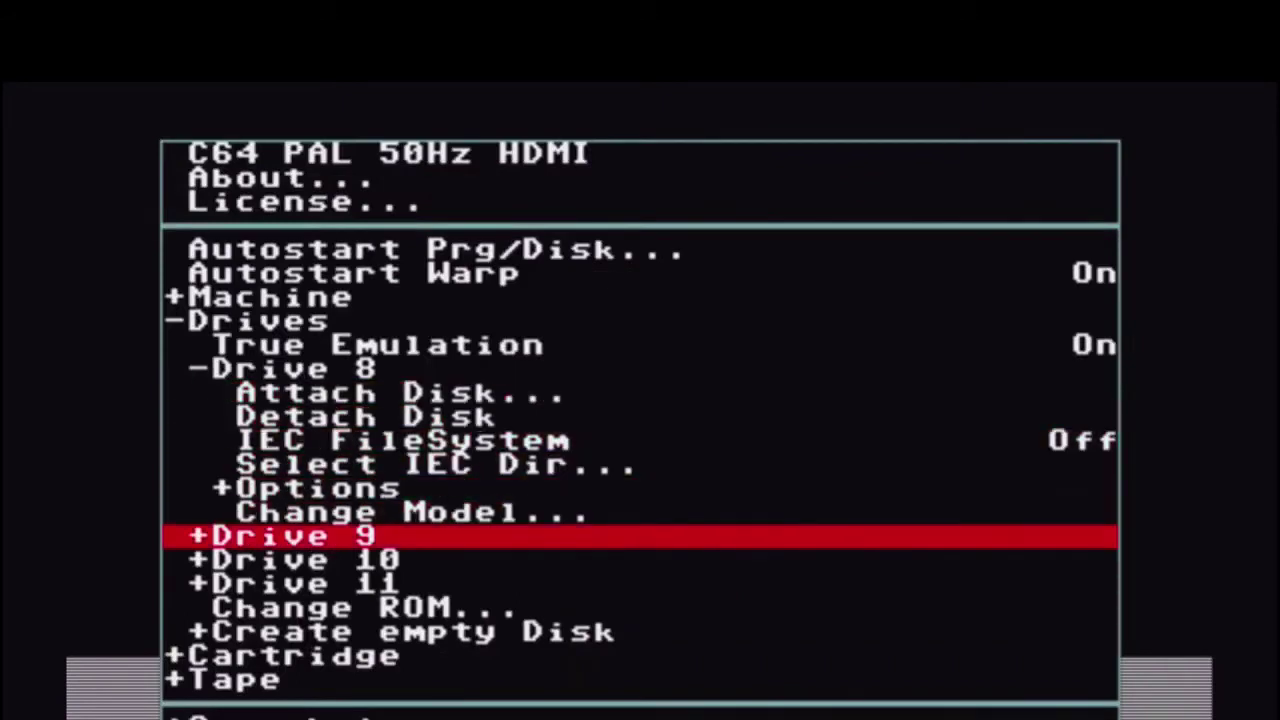
{"action": "key", "text": "Up"}
{"action": "key", "text": "Up"}
{"action": "key", "text": "Up"}
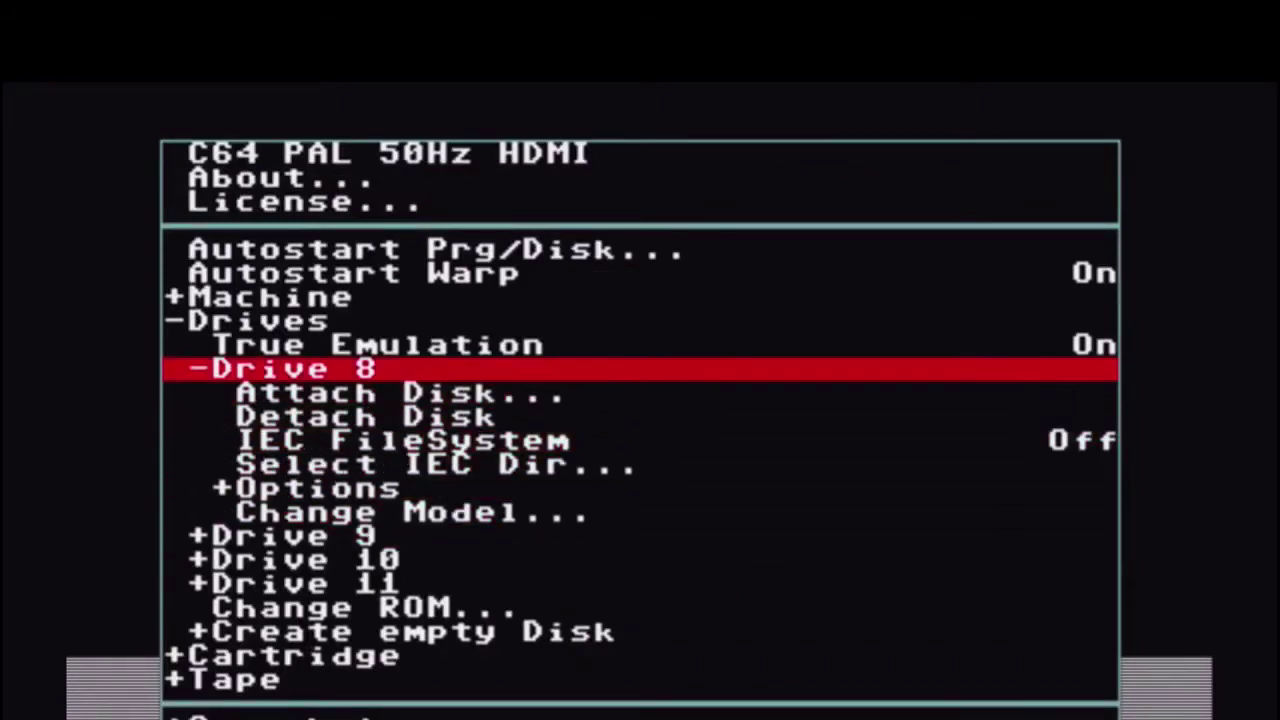
{"action": "key", "text": "Up"}
{"action": "key", "text": "Up"}
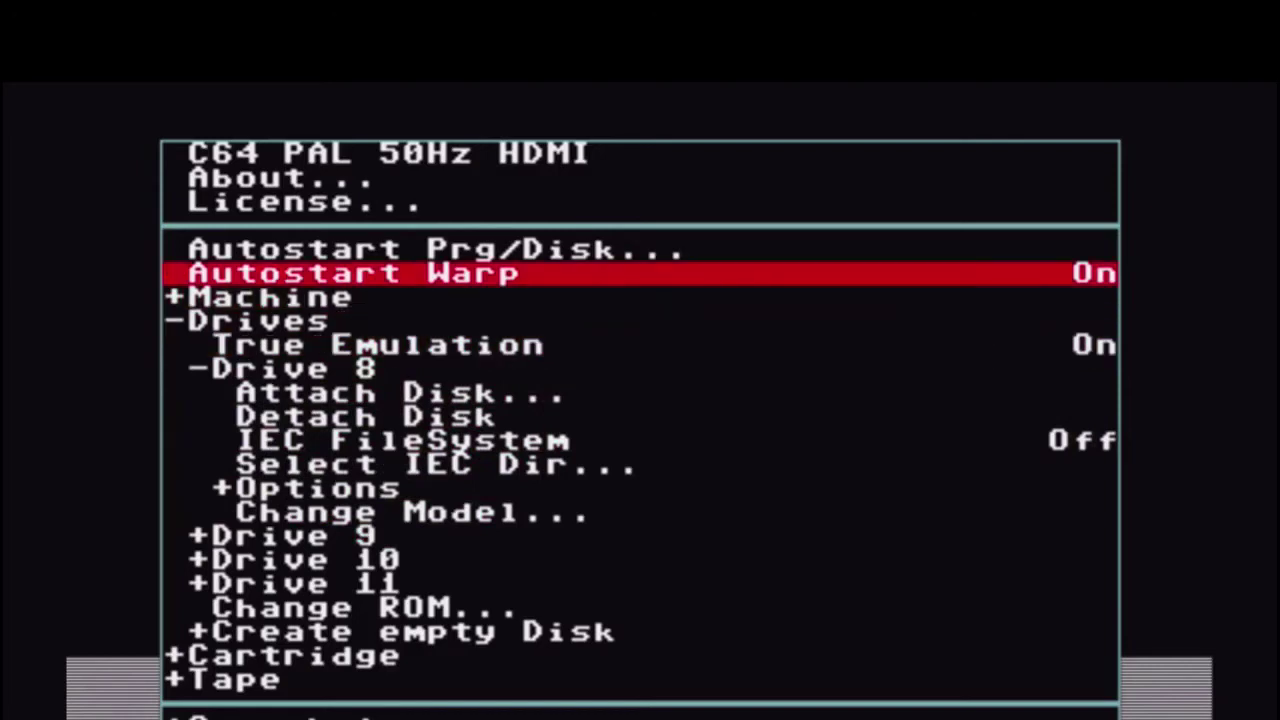
{"action": "key", "text": "Up"}
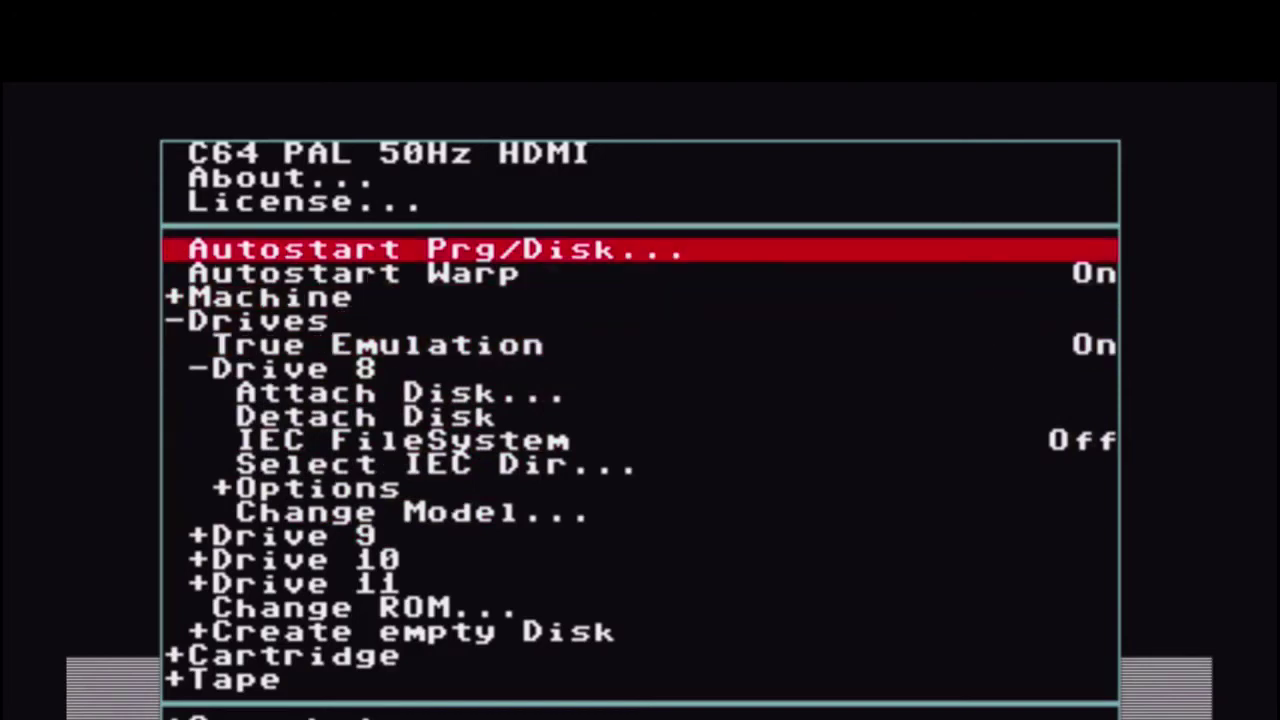
{"action": "key", "text": "Down"}
{"action": "key", "text": "Down"}
{"action": "key", "text": "Down"}
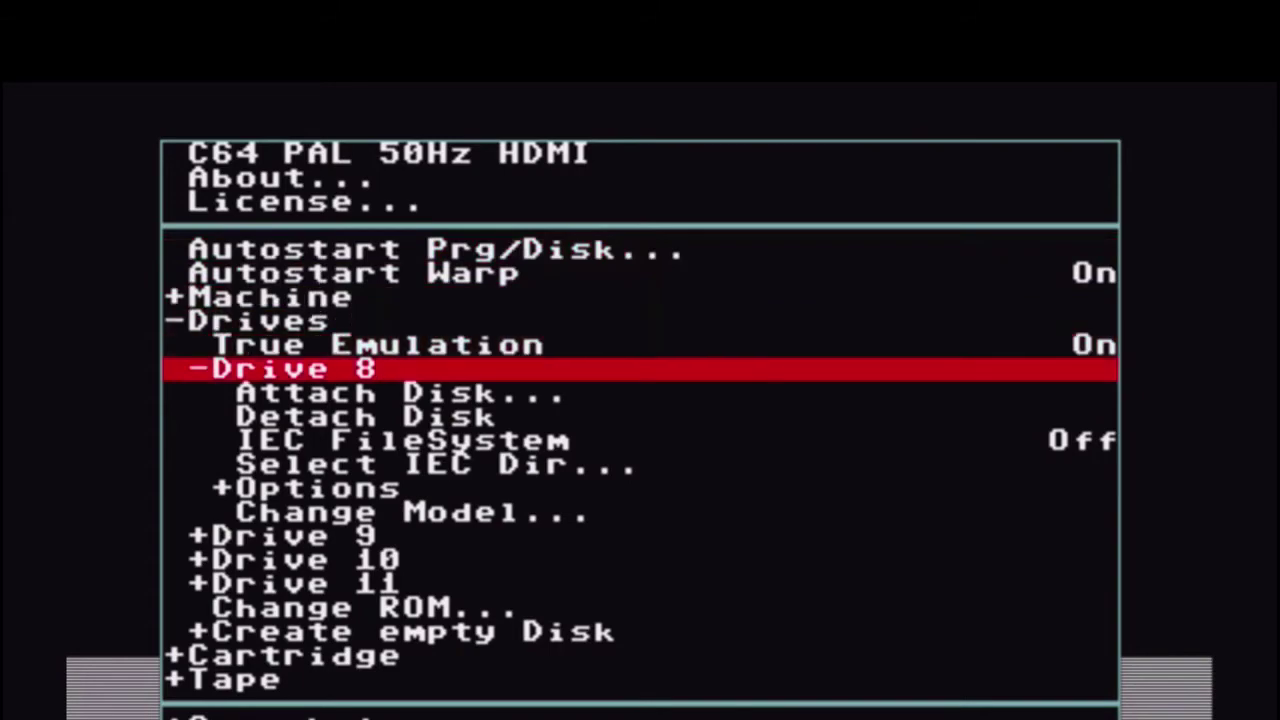
{"action": "key", "text": "Down"}
{"action": "key", "text": "Down"}
{"action": "key", "text": "Down"}
Step: Attach the Barbarian - The Ultimate Warrior tape image from SD:/tapes/C64/
{"action": "key", "text": "Up"}
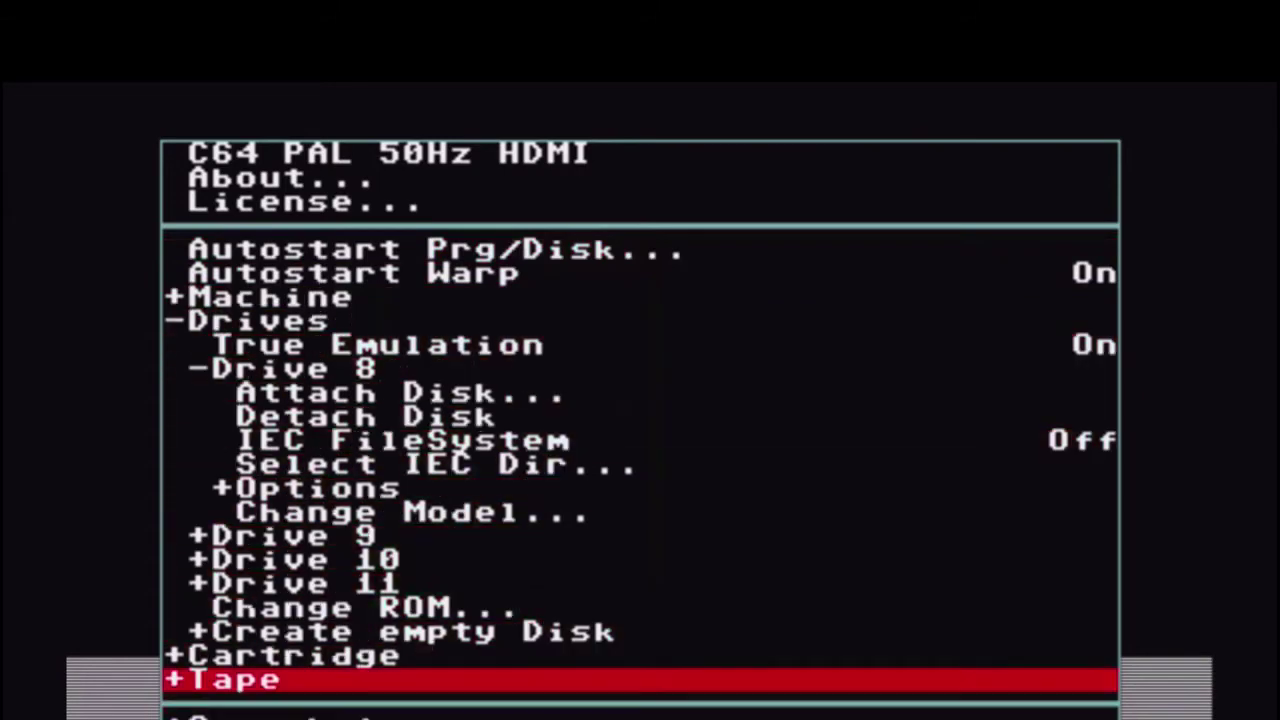
{"action": "key", "text": "Return"}
{"action": "key", "text": "Down"}
{"action": "key", "text": "Return"}
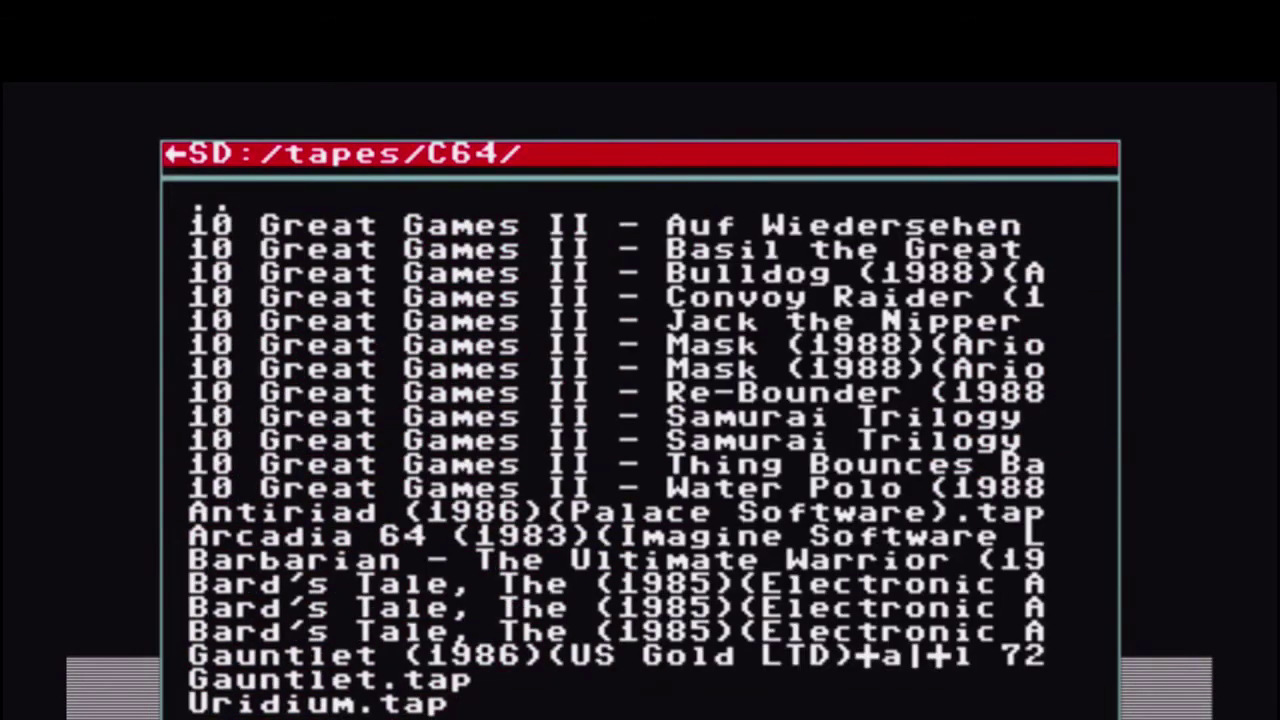
{"action": "key", "text": "Down"}
{"action": "key", "text": "Down"}
{"action": "key", "text": "Down"}
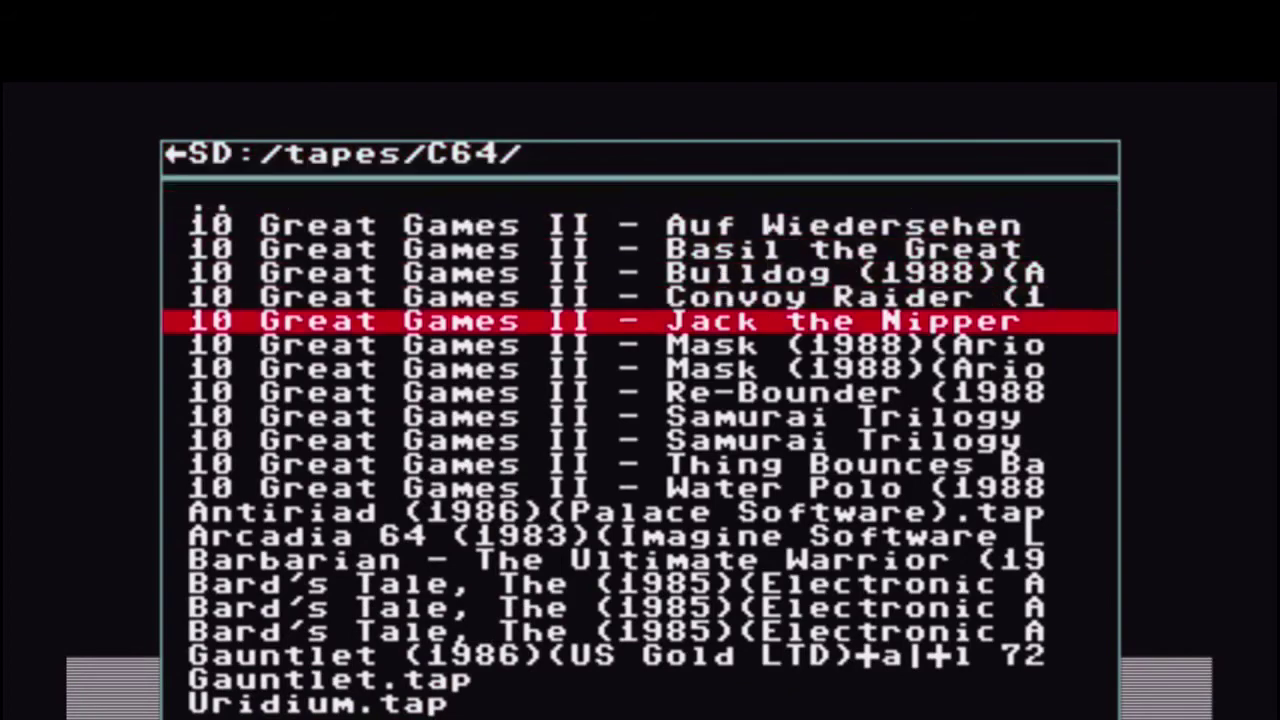
{"action": "key", "text": "Down"}
{"action": "key", "text": "Down"}
{"action": "key", "text": "Down"}
{"action": "key", "text": "Return"}
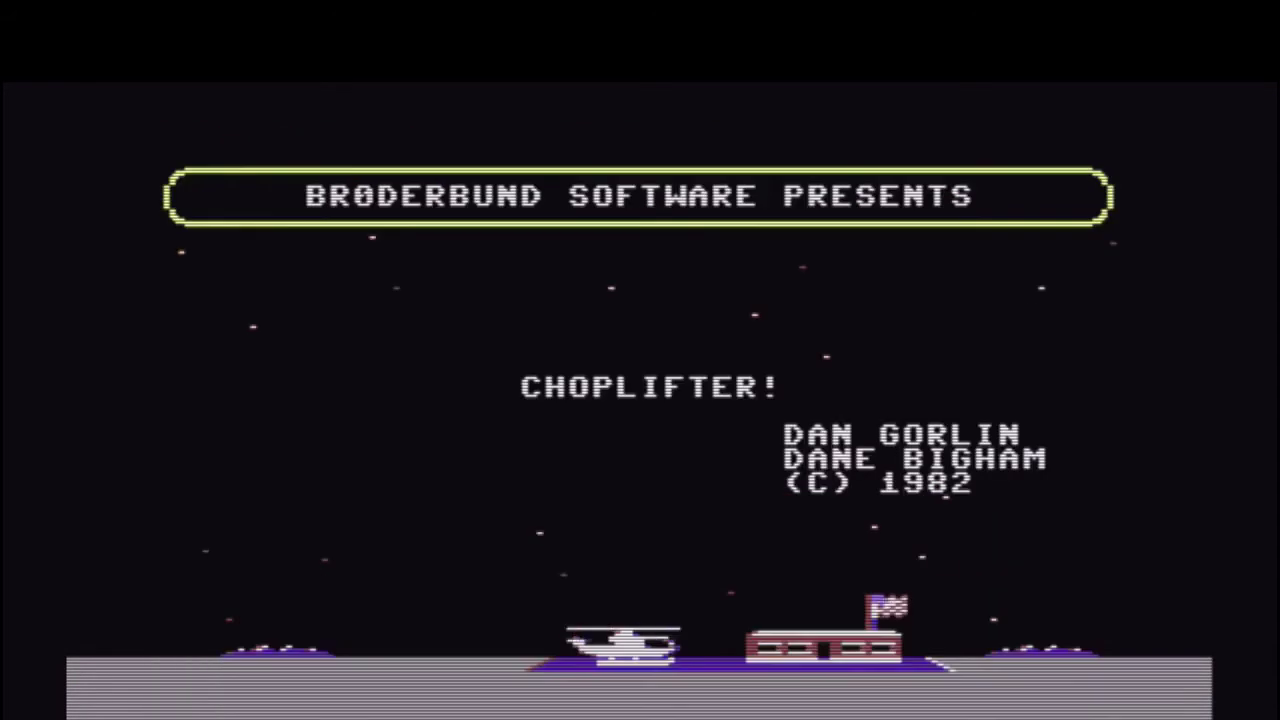
Step: Reopen the menu over the game and move down to the Reset options
{"action": "key", "text": "F12"}
{"action": "key", "text": "Down"}
{"action": "key", "text": "Down"}
{"action": "key", "text": "Down"}
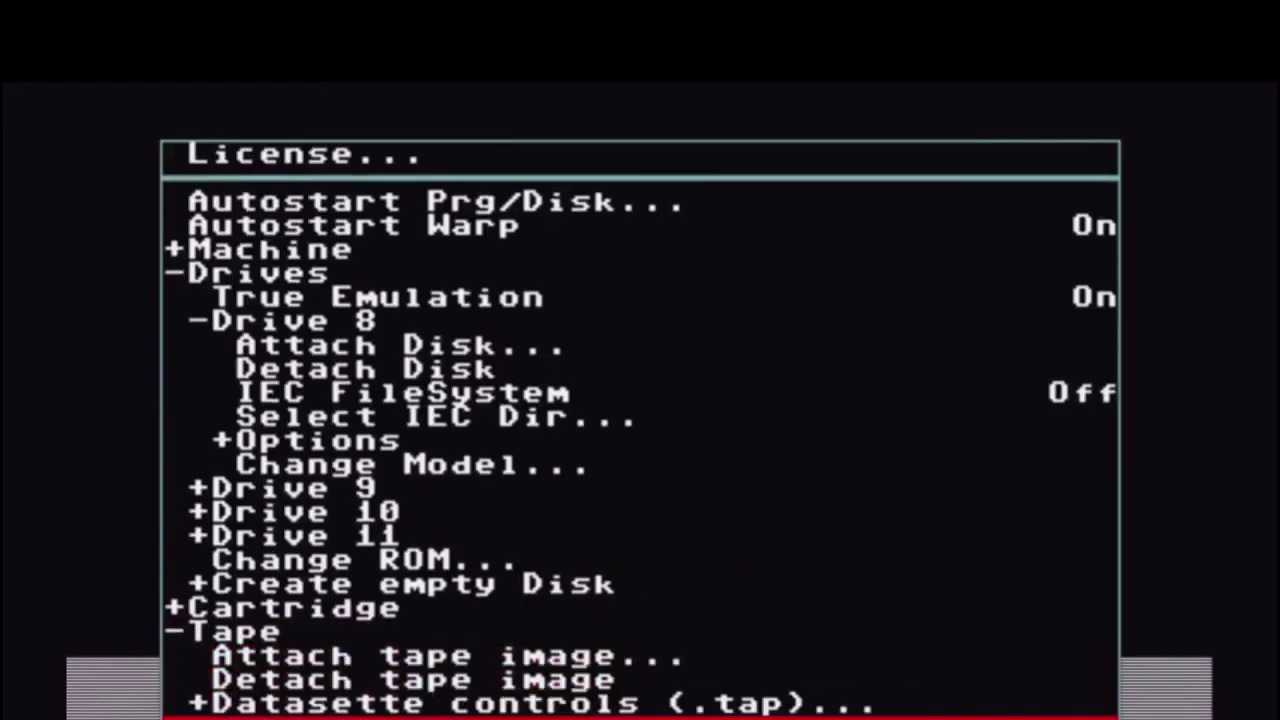
{"action": "key", "text": "Down"}
{"action": "key", "text": "Down"}
{"action": "key", "text": "Down"}
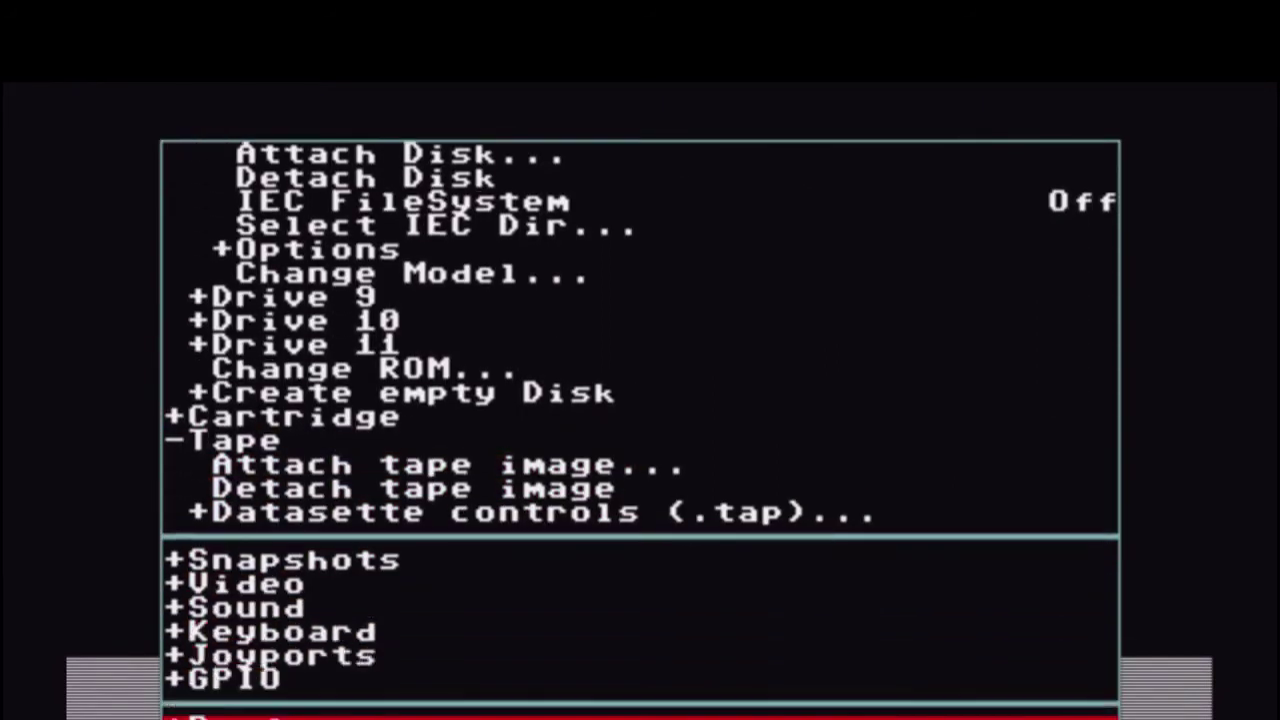
{"action": "key", "text": "Up"}
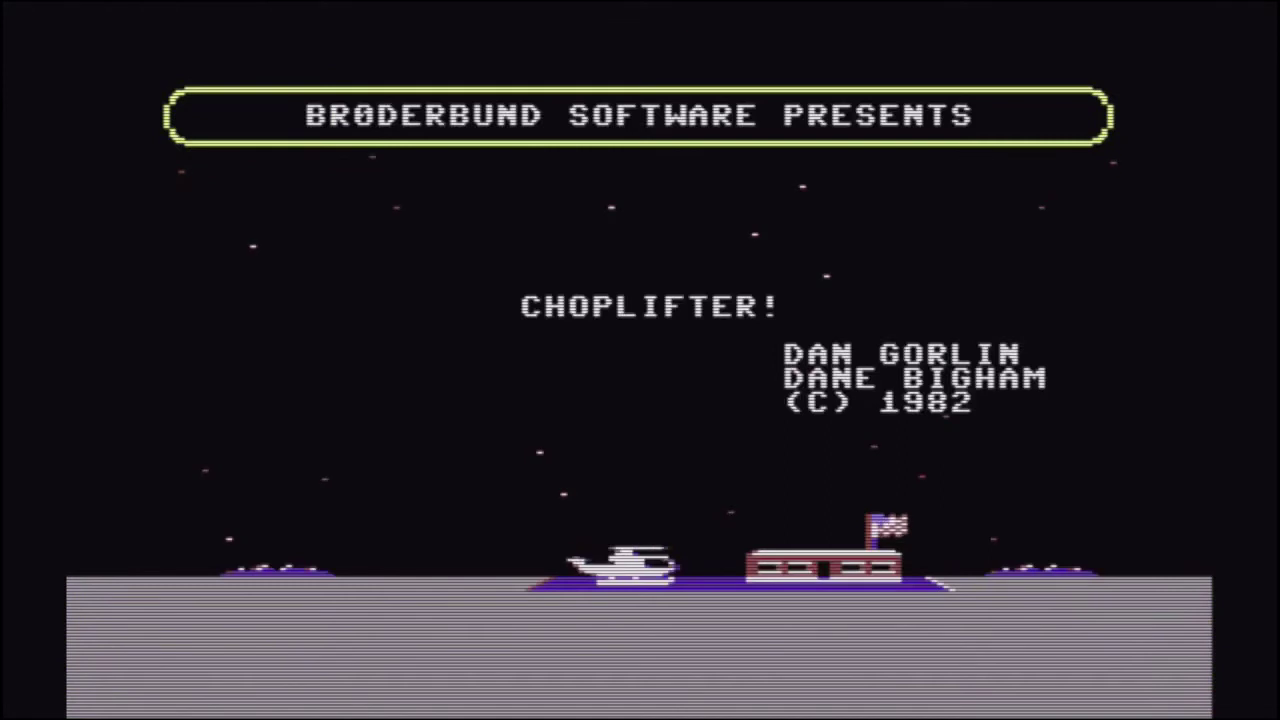
Step: Hard reset the C64, then detach the Choplifter cartridge from the Cartridge options
{"action": "key", "text": "F12"}
{"action": "key", "text": "Down"}
{"action": "key", "text": "F12"}
{"action": "key", "text": "Down"}
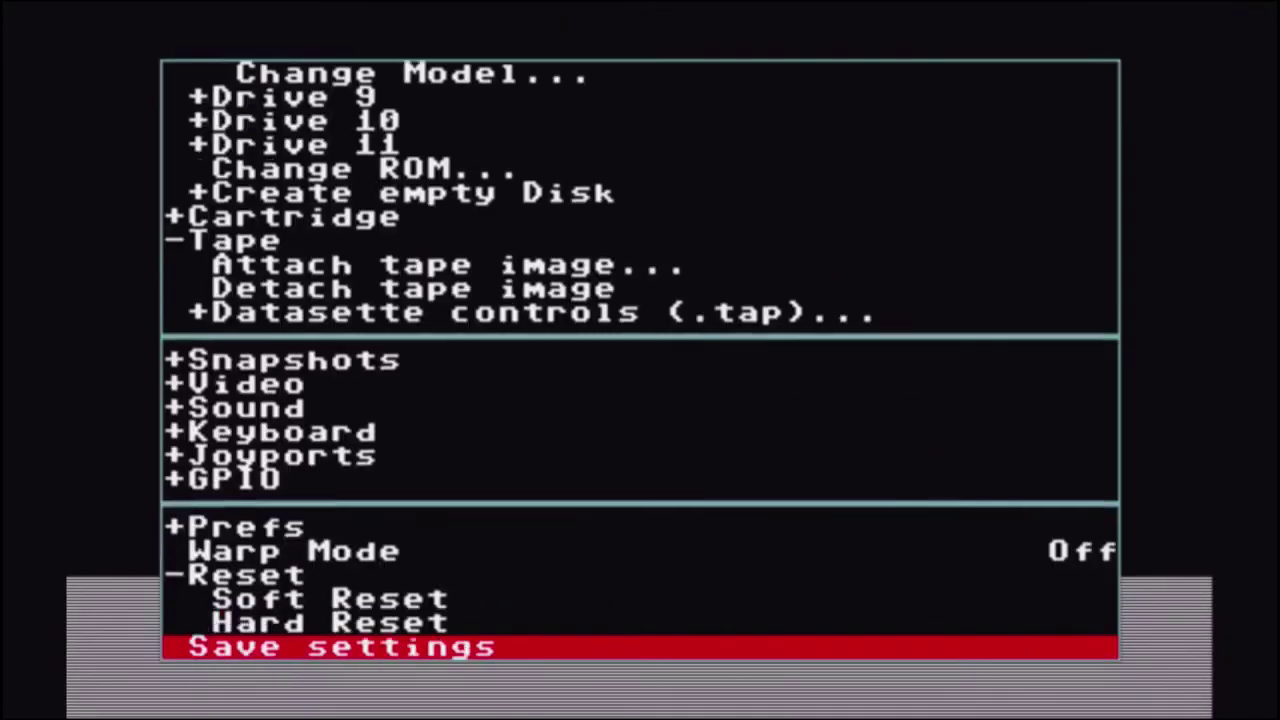
{"action": "key", "text": "Up"}
{"action": "key", "text": "Up"}
{"action": "key", "text": "Up"}
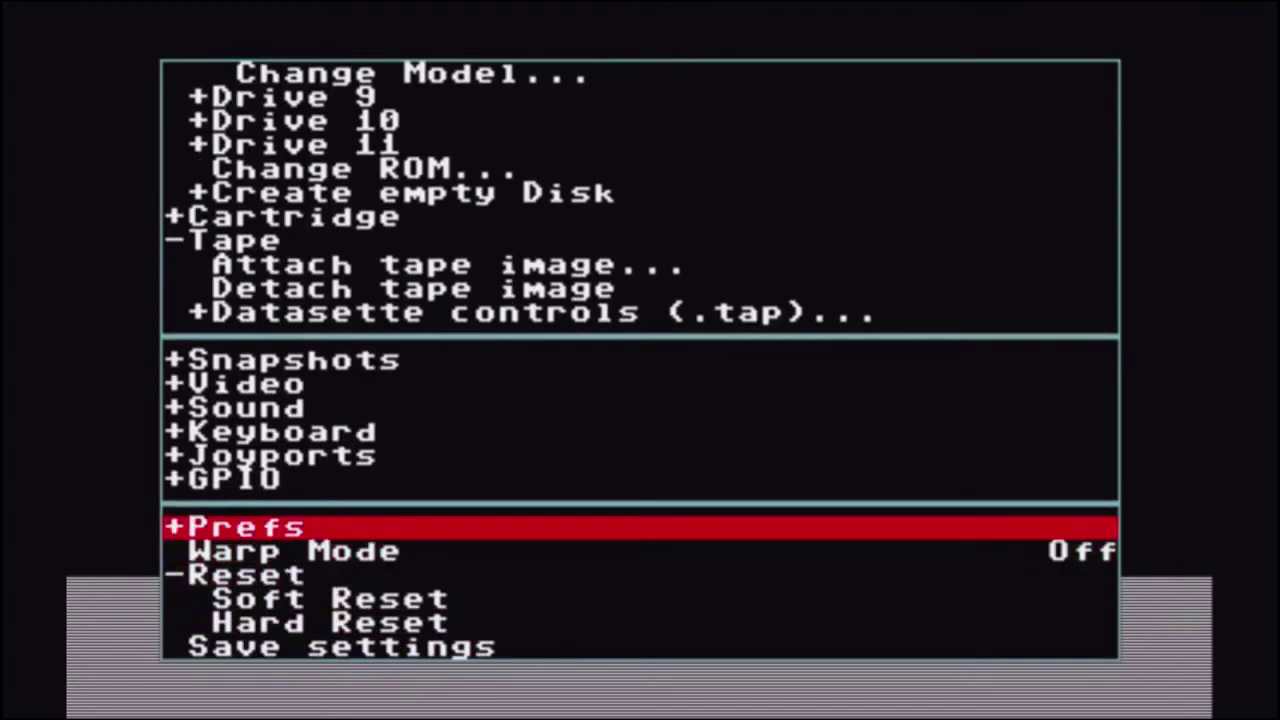
{"action": "key", "text": "Up"}
{"action": "key", "text": "Up"}
{"action": "key", "text": "Up"}
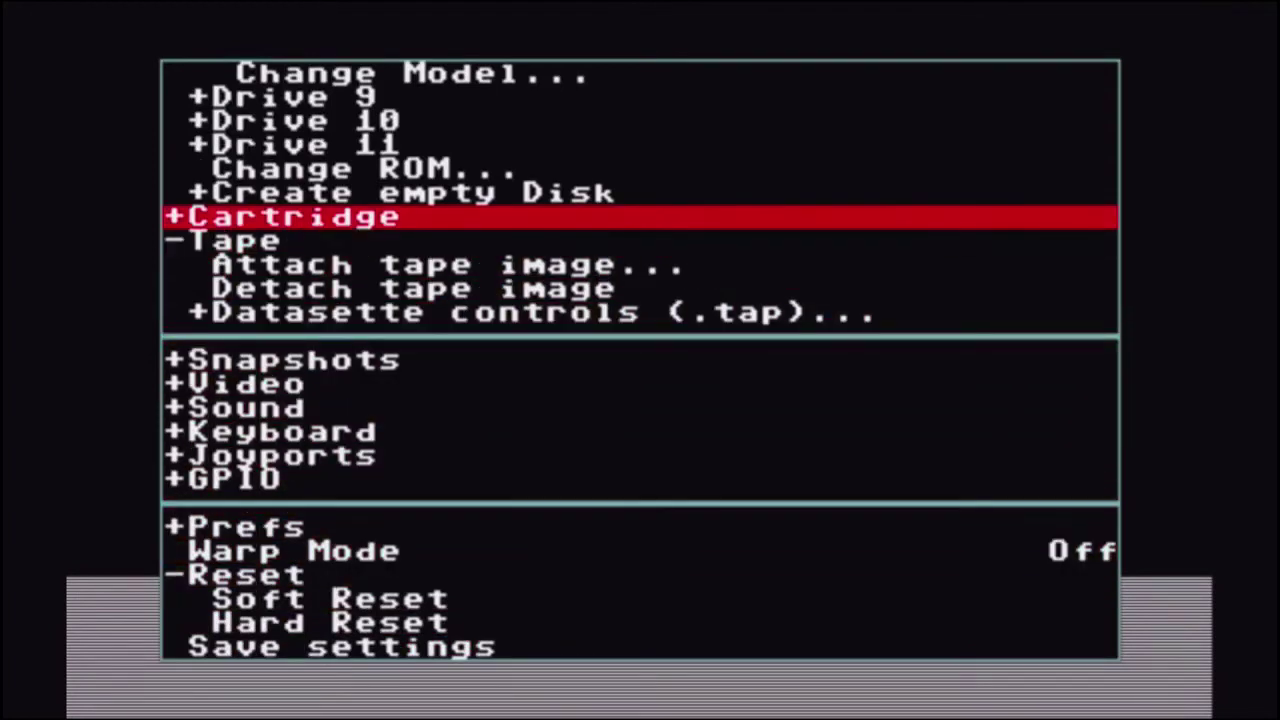
{"action": "key", "text": "Return"}
{"action": "key", "text": "Down"}
{"action": "key", "text": "Down"}
{"action": "key", "text": "Down"}
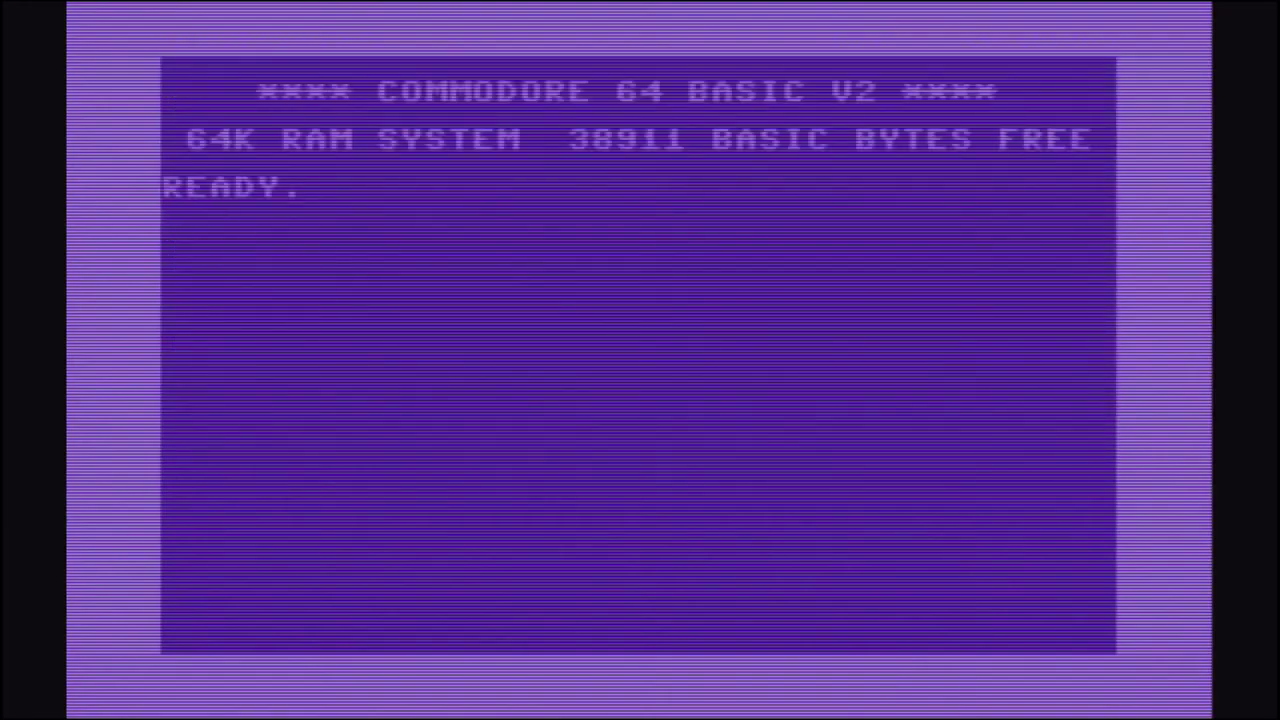
Step: Load the drive 8 directory with LOAD "$",8 and list it with LIST
{"action": "type", "text": "LOAD"}
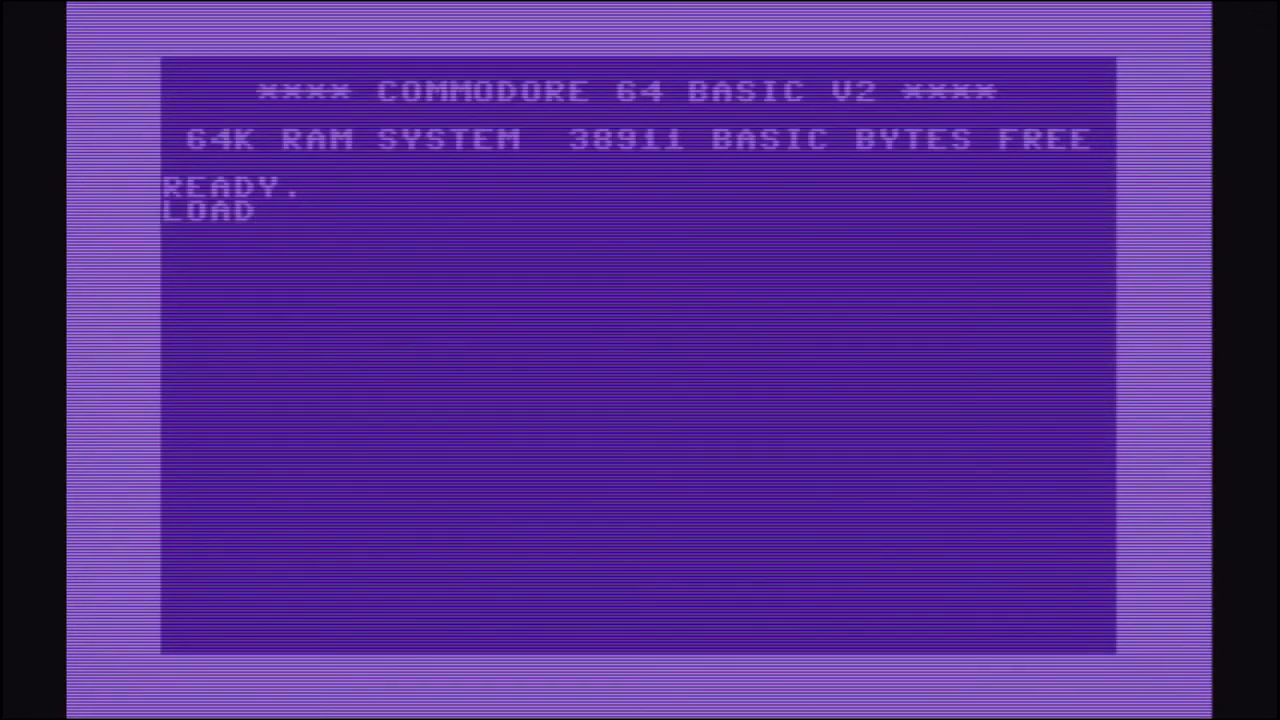
{"action": "type", "text": " J"}
{"action": "key", "text": "BackSpace"}
{"action": "type", "text": "\""}
{"action": "type", "text": "$\""}
{"action": "type", "text": ","}
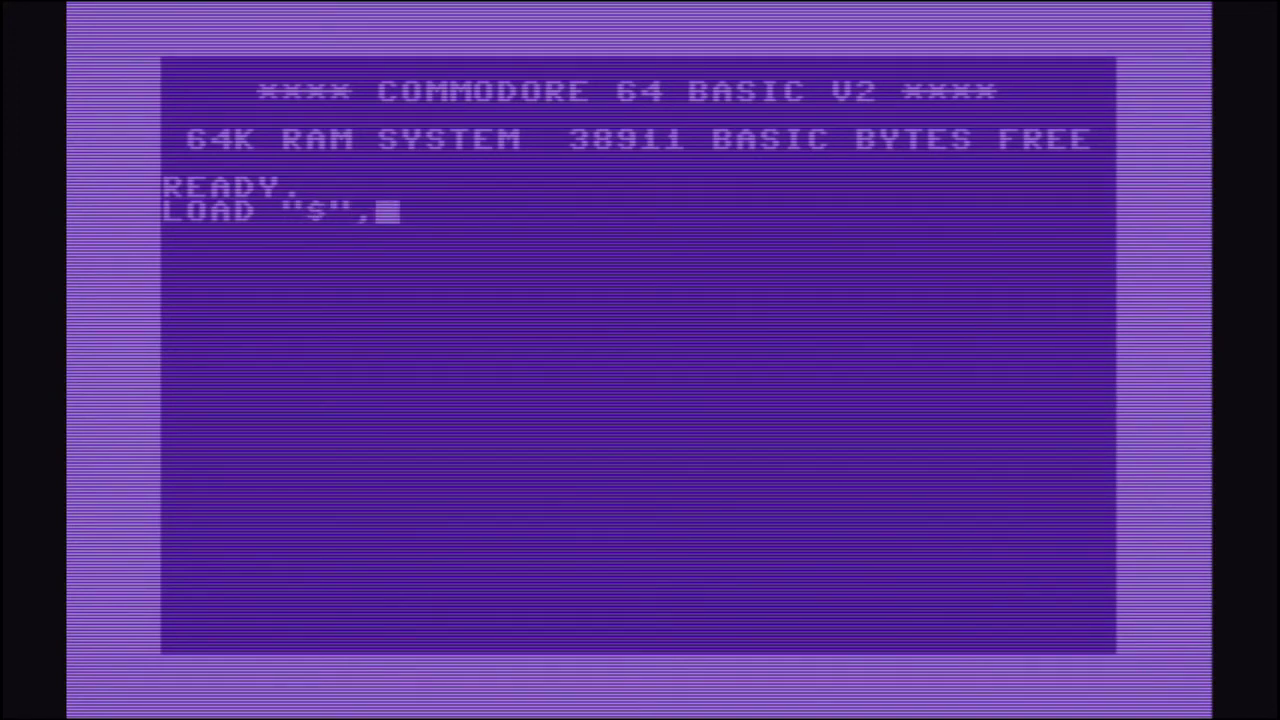
{"action": "type", "text": "8"}
{"action": "key", "text": "Return"}
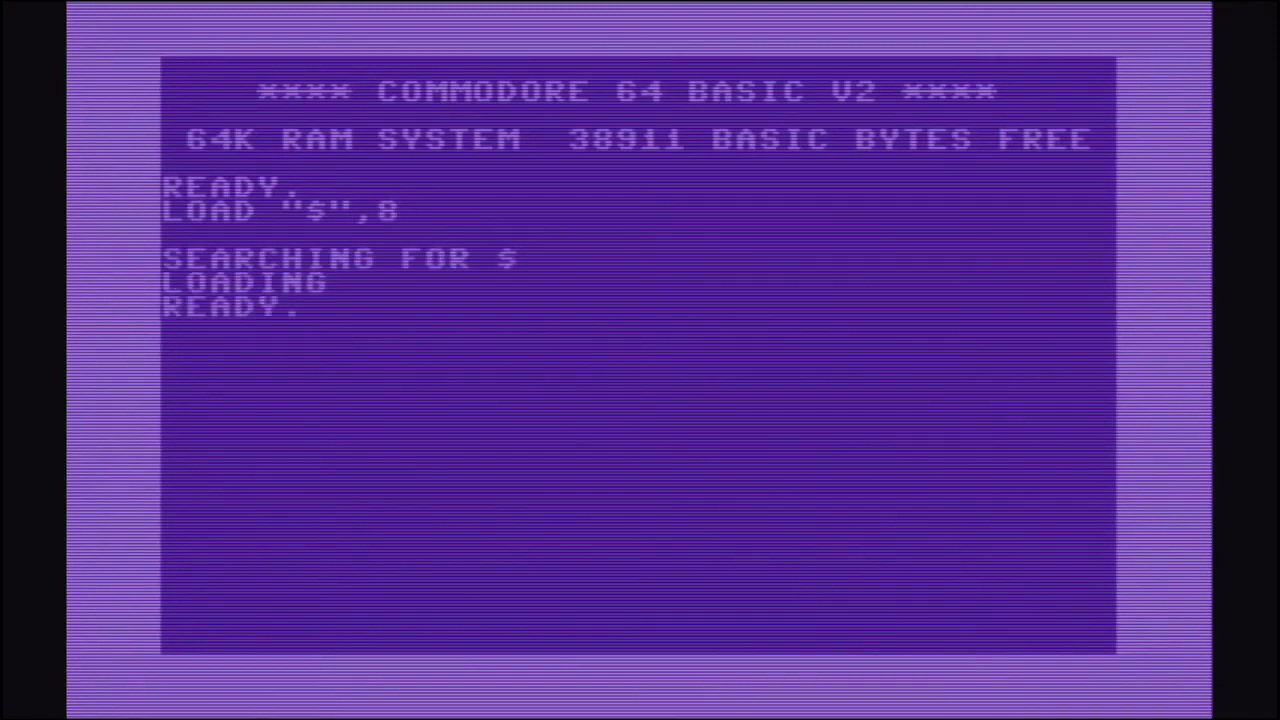
{"action": "type", "text": "LIST"}
{"action": "key", "text": "Return"}
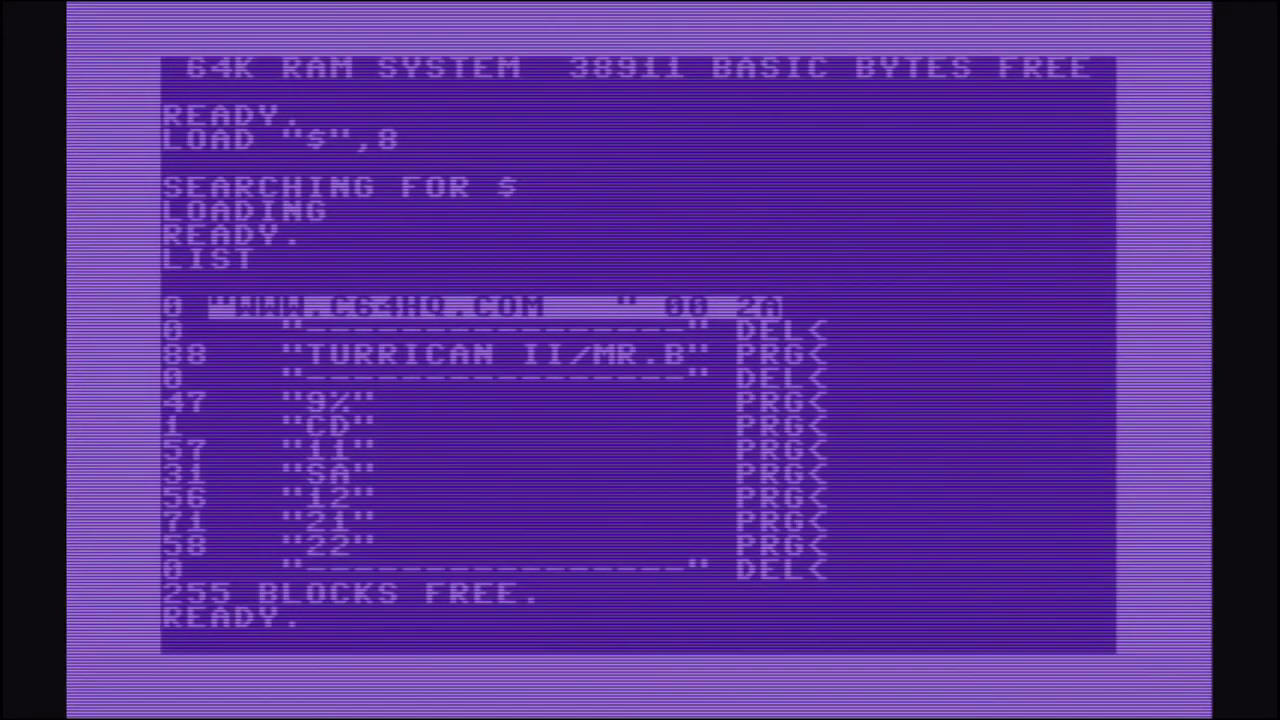
Step: Enter LOAD "" to start loading from tape
{"action": "type", "text": "LOAD "}
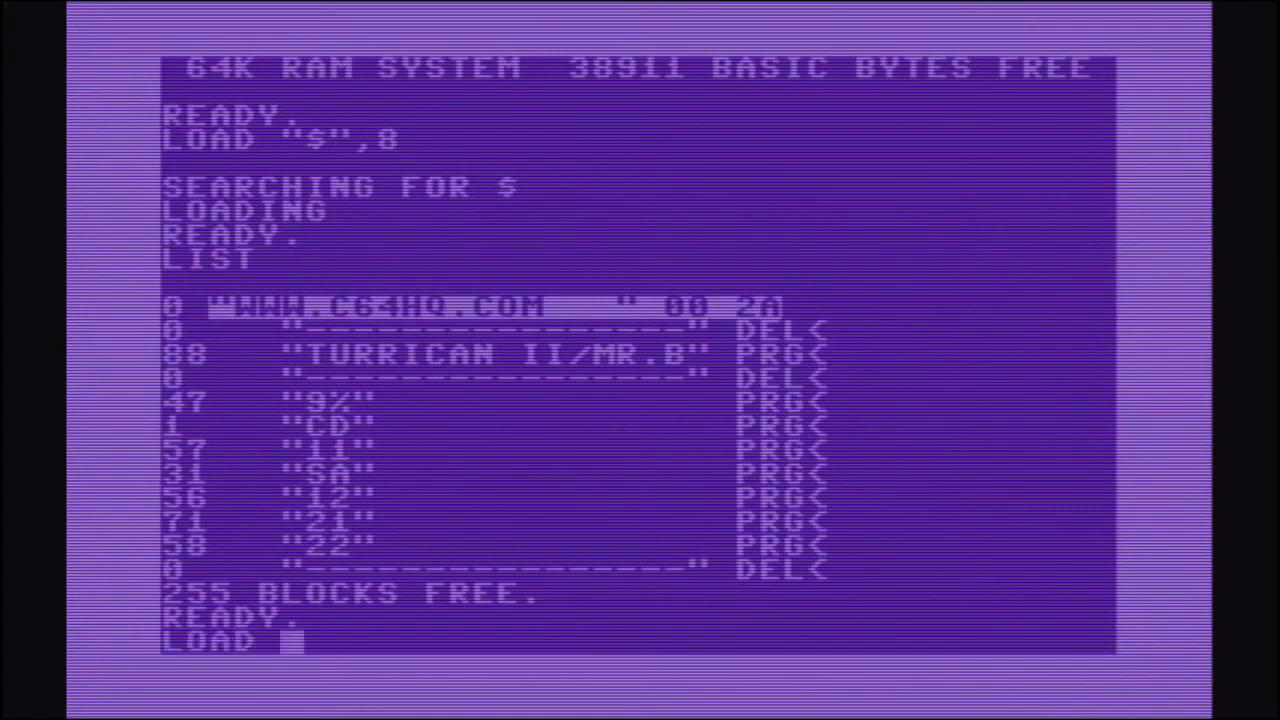
{"action": "type", "text": "J"}
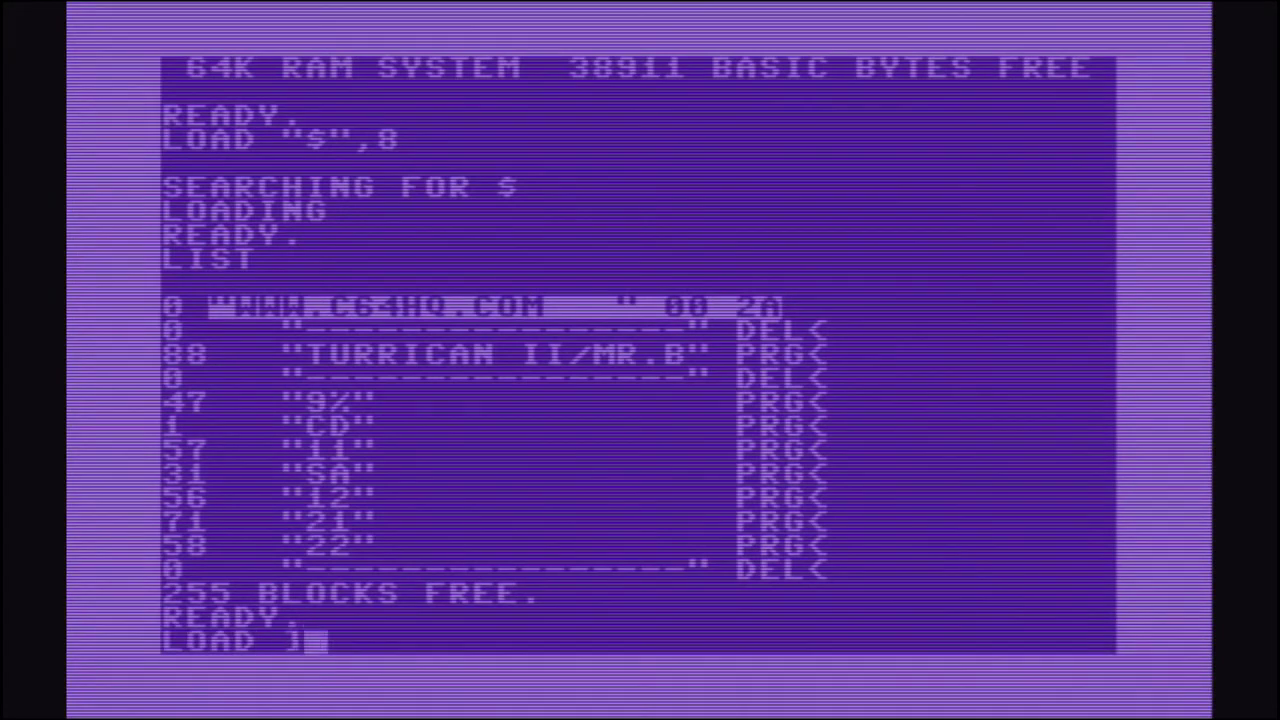
{"action": "key", "text": "BackSpace"}
{"action": "key", "text": "BackSpace"}
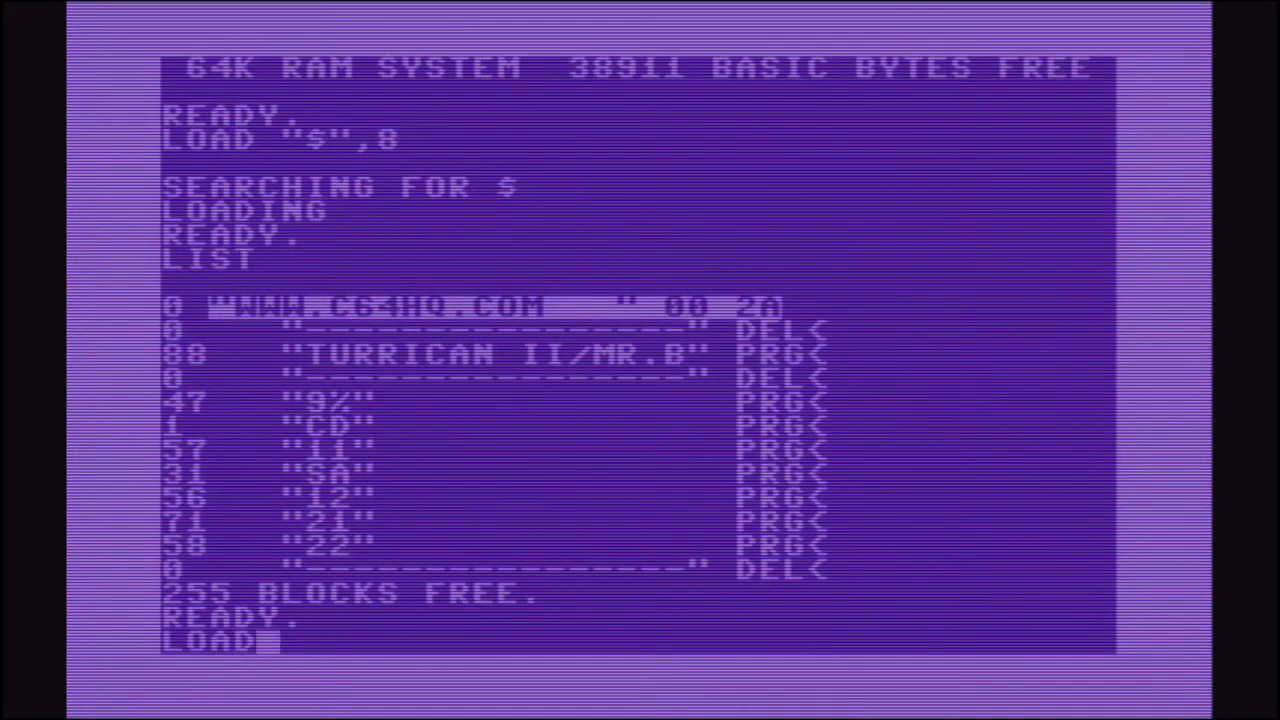
{"action": "type", "text": "\"\""}
{"action": "key", "text": "Return"}
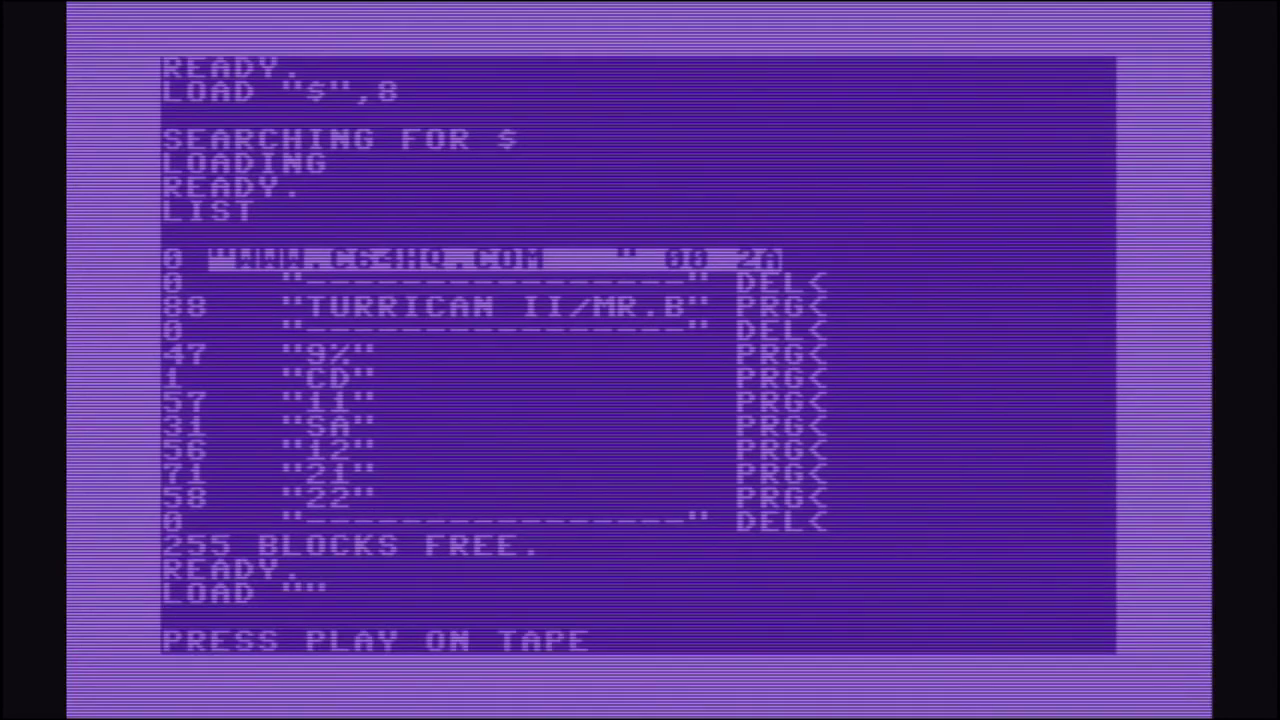
Step: Choose Play under Tape > Datasette controls so the C64 searches the tape for Barbarian
{"action": "key", "text": "F12"}
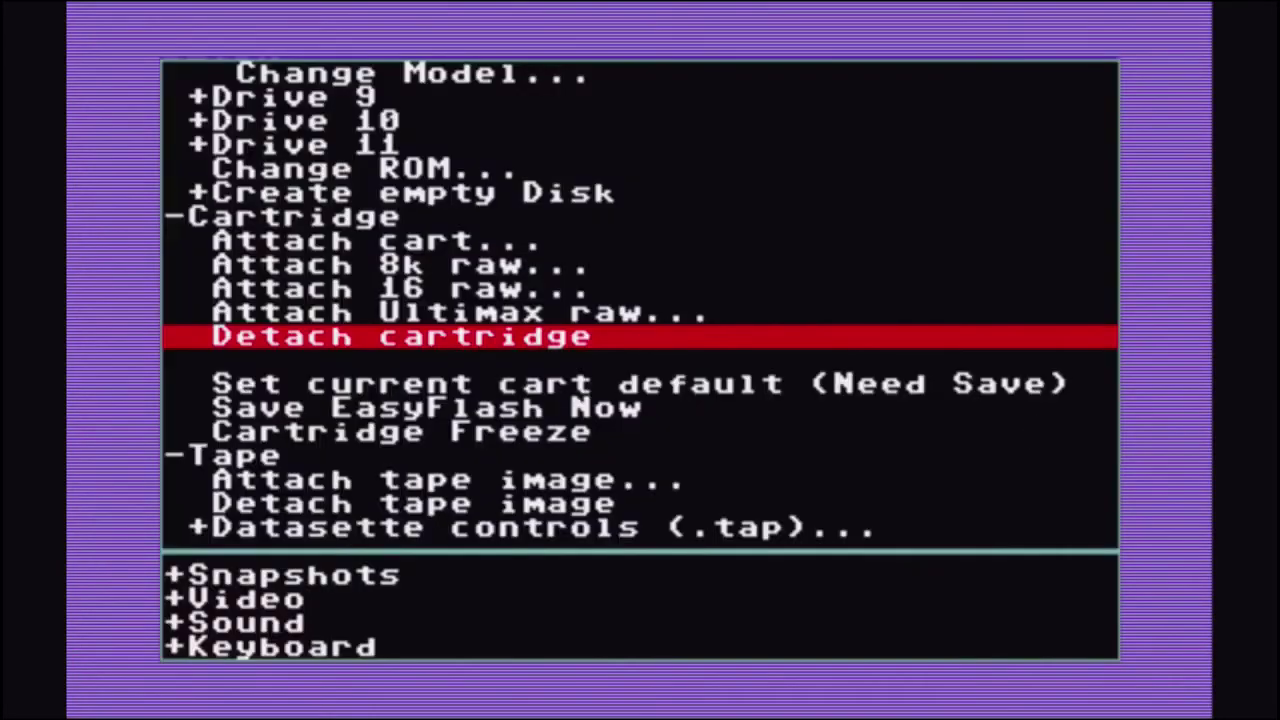
{"action": "key", "text": "Down"}
{"action": "key", "text": "Down"}
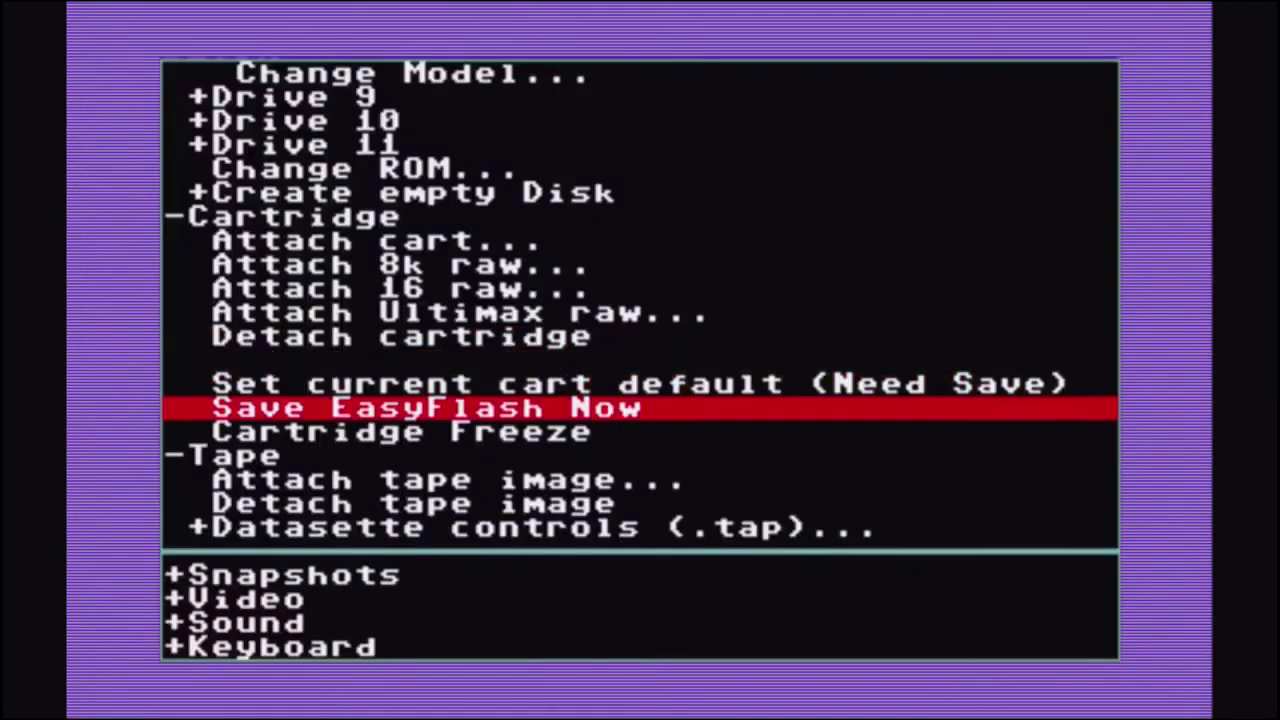
{"action": "key", "text": "Down"}
{"action": "key", "text": "Down"}
{"action": "key", "text": "Down"}
{"action": "key", "text": "Down"}
{"action": "key", "text": "Down"}
{"action": "key", "text": "Return"}
{"action": "key", "text": "Down"}
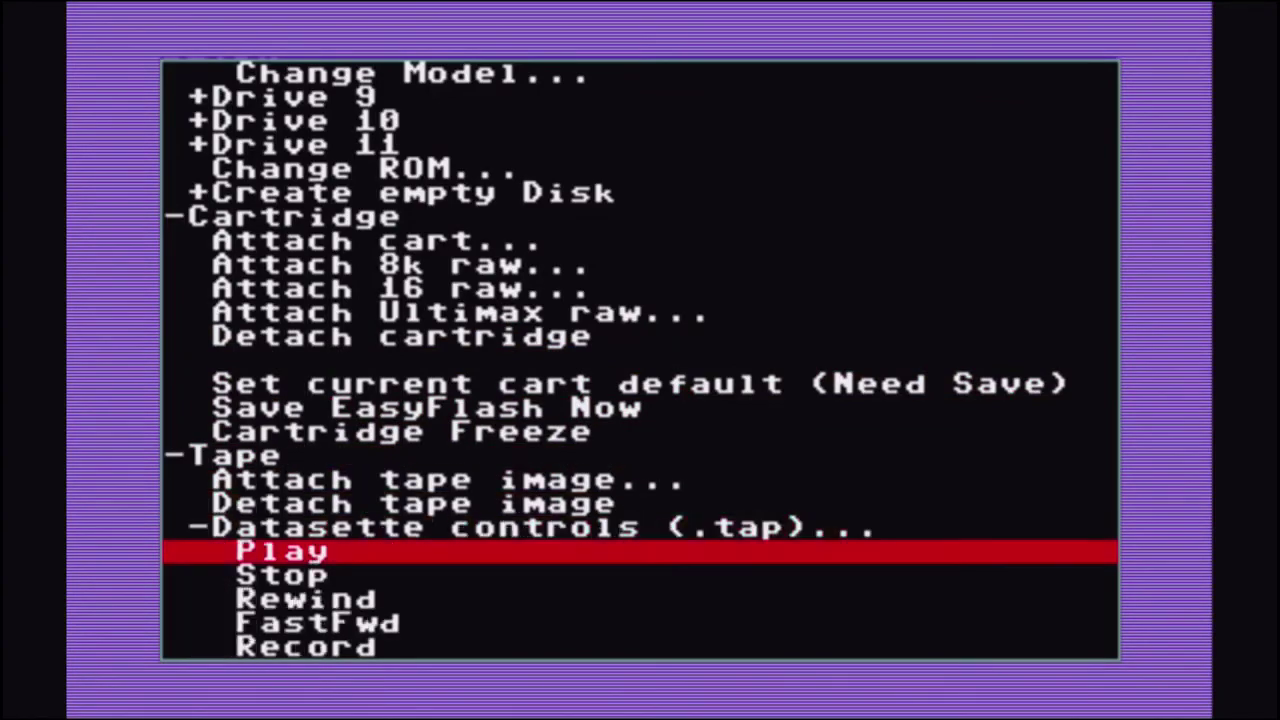